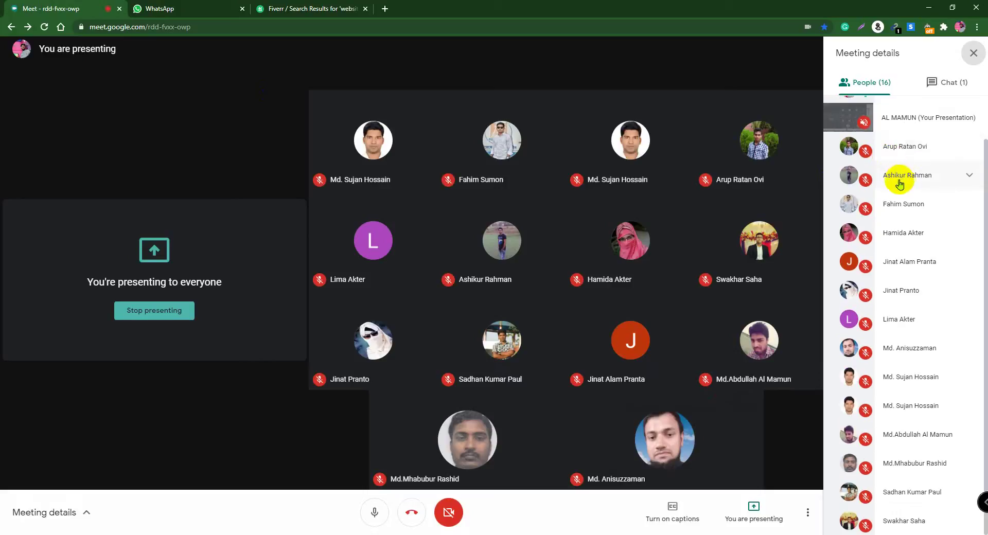
pyautogui.click(383, 14)
pyautogui.click(379, 42)
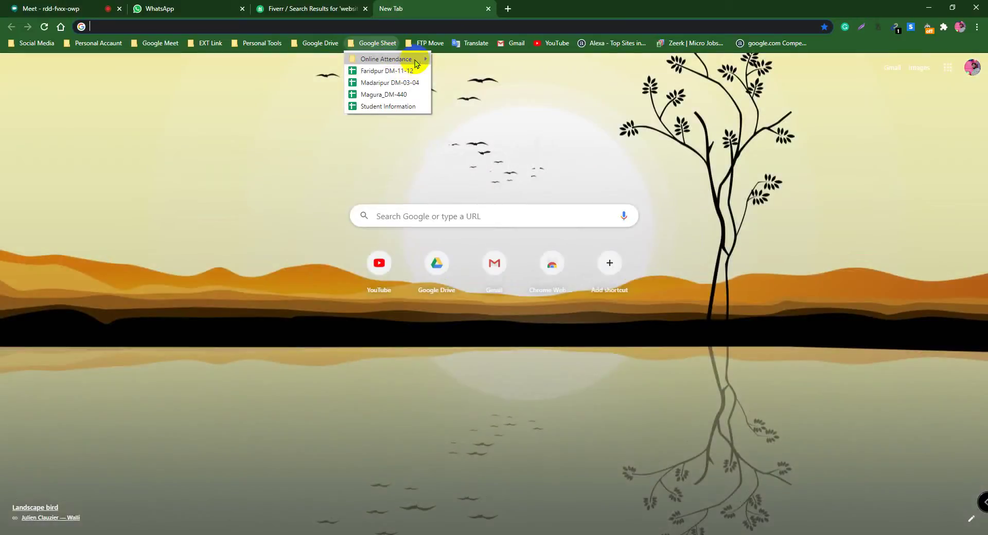
pyautogui.moveTo(418, 63)
pyautogui.moveTo(470, 60)
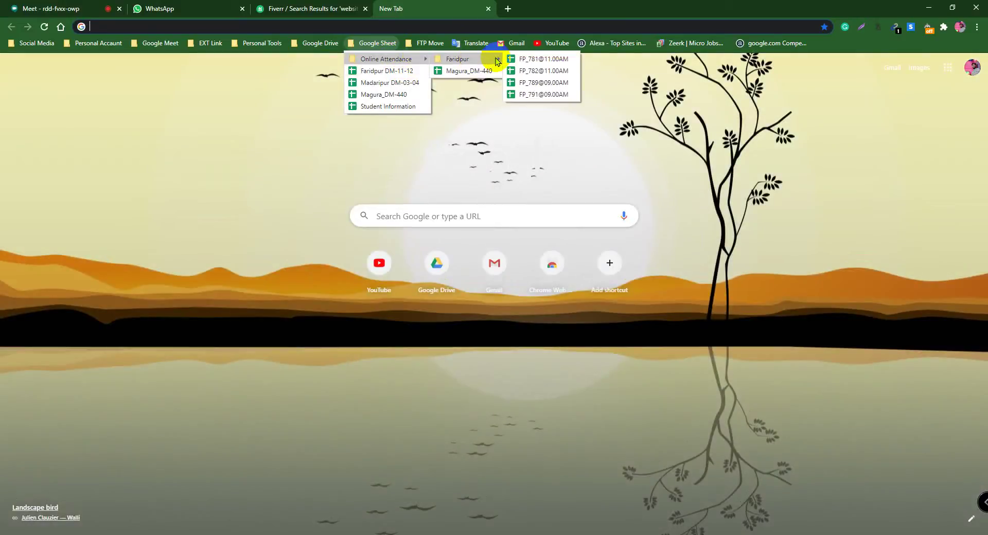
pyautogui.click(563, 61)
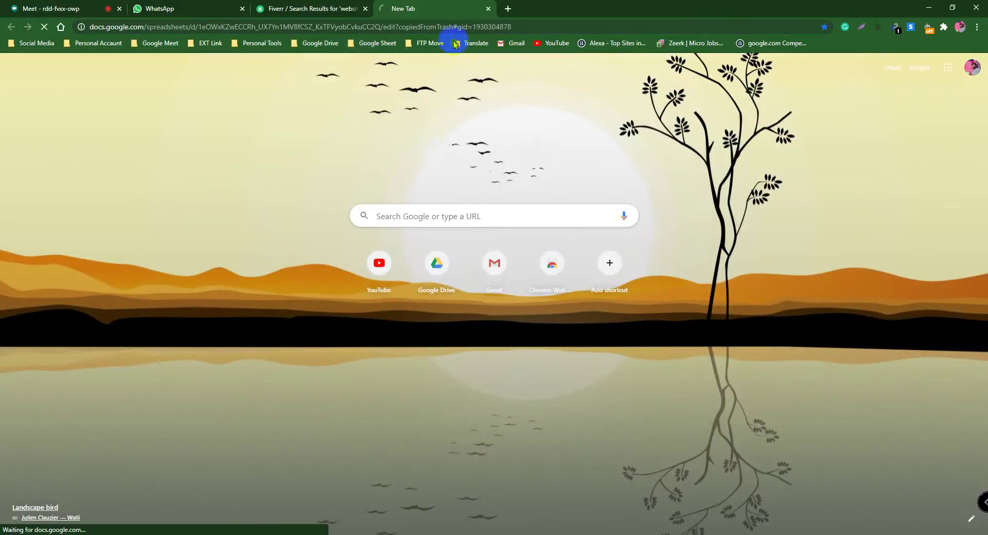
pyautogui.click(508, 9)
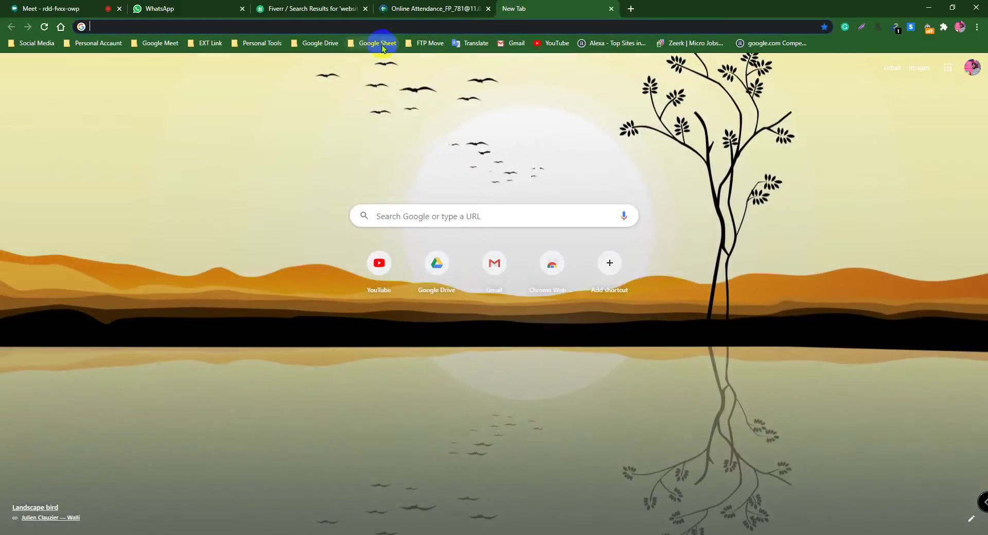
pyautogui.click(383, 47)
pyautogui.moveTo(391, 59)
pyautogui.moveTo(474, 60)
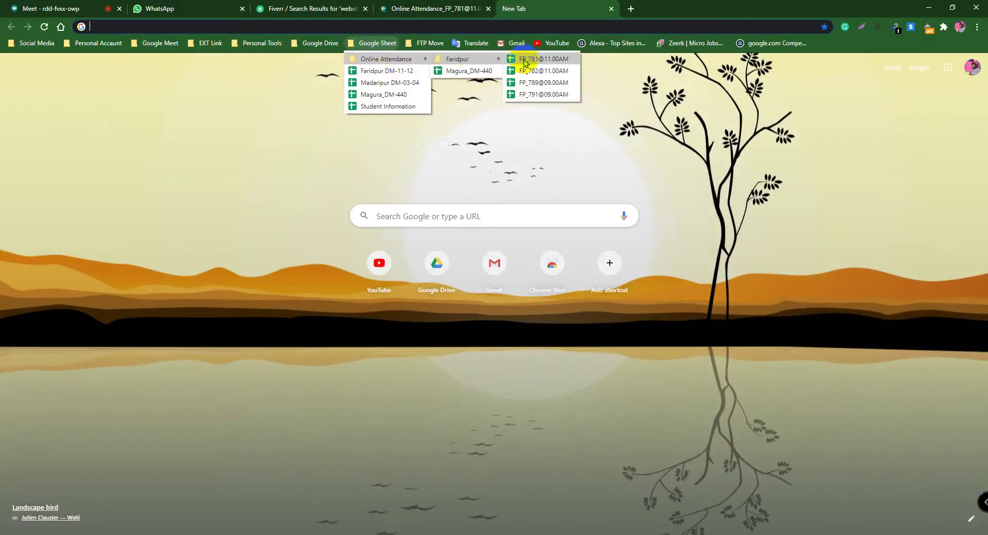
pyautogui.click(526, 70)
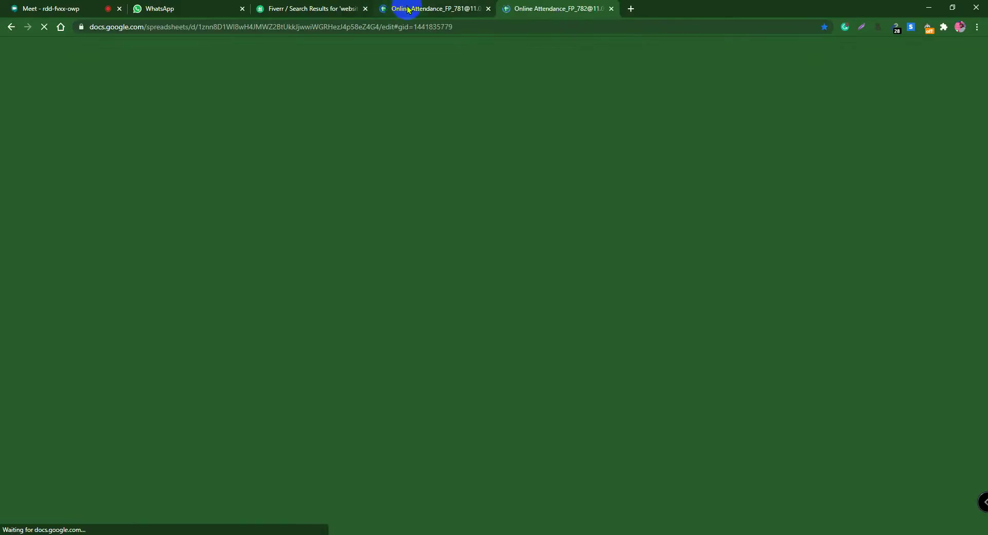
pyautogui.click(408, 9)
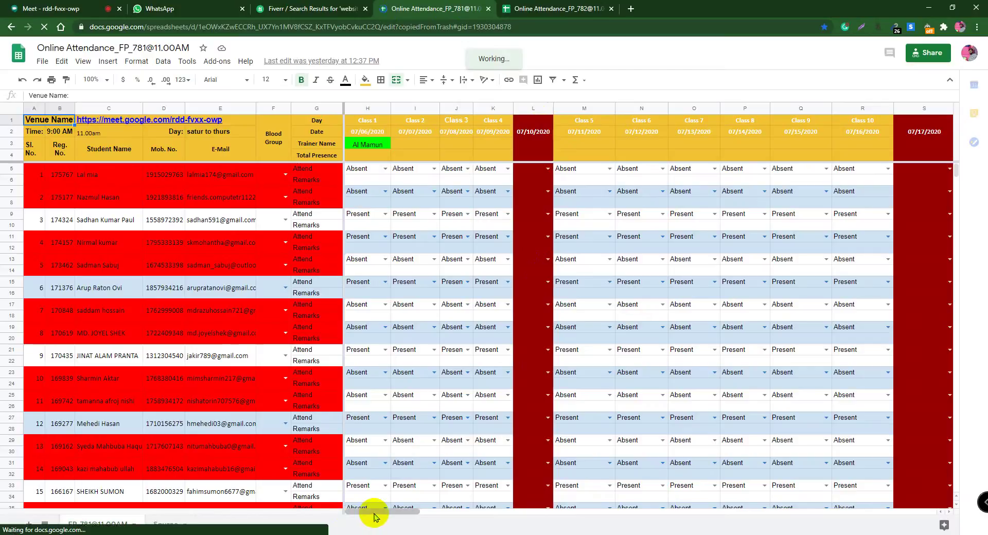
# Delete the dark red 08/20/2020 column (BA) from the FP_781 attendance sheet.
pyautogui.moveTo(375, 515); pyautogui.dragTo(690, 481)
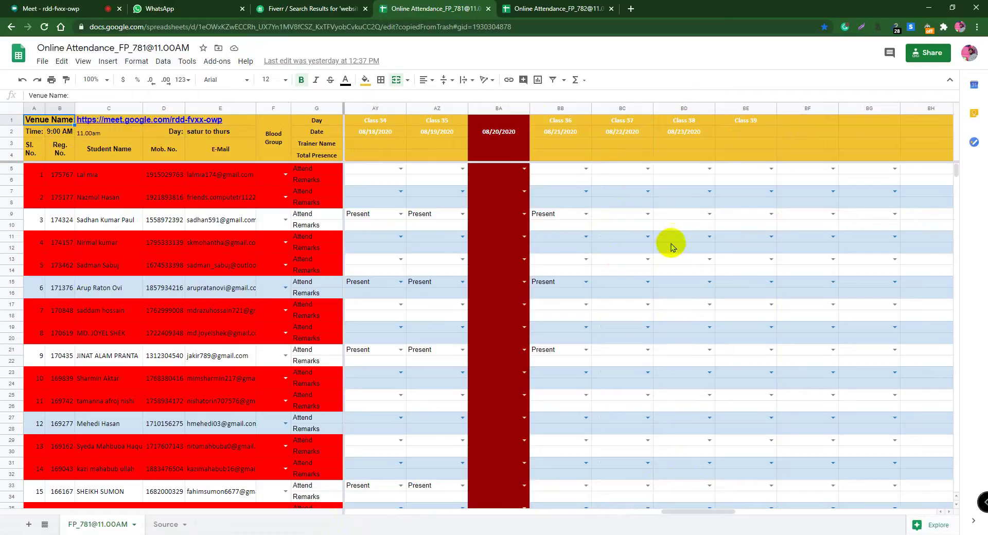
pyautogui.scroll(-8, 650, 322)
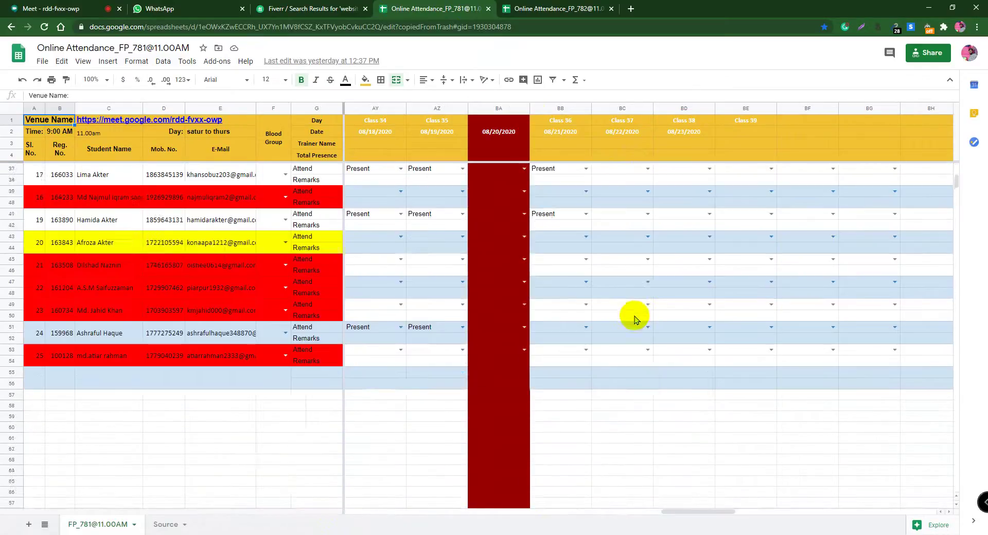
pyautogui.scroll(3, 637, 320)
pyautogui.scroll(8, 637, 312)
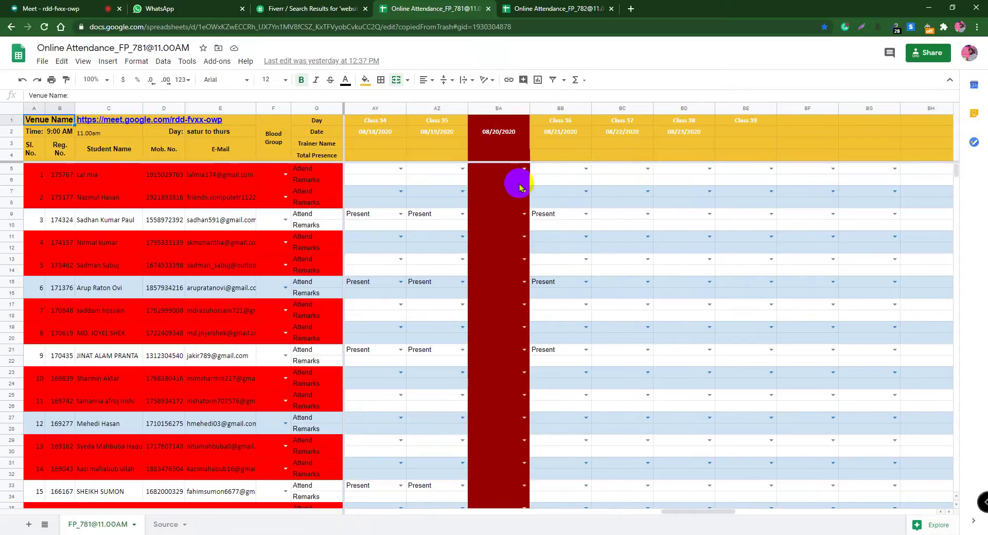
pyautogui.scroll(-10, 524, 242)
pyautogui.scroll(10, 525, 246)
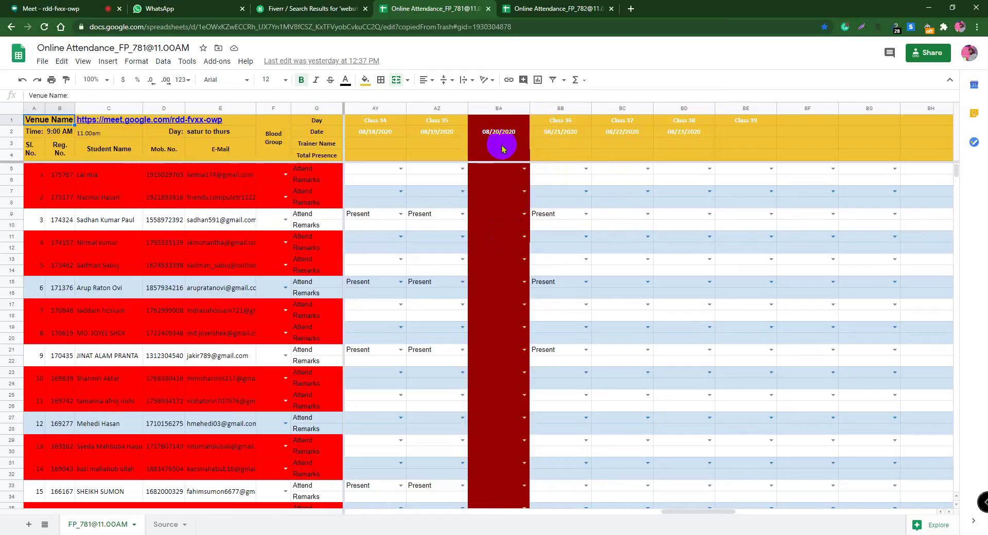
pyautogui.click(500, 108)
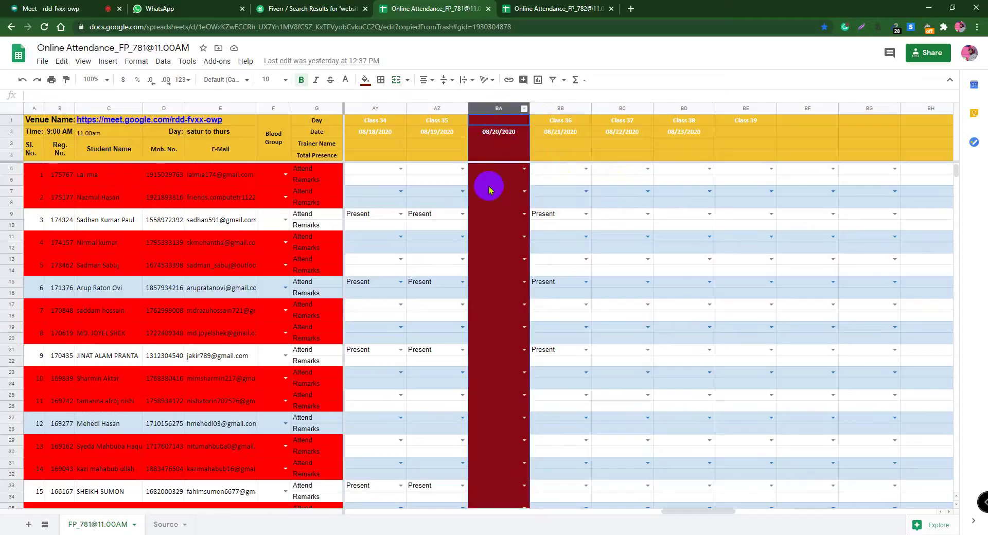
pyautogui.rightClick(485, 121)
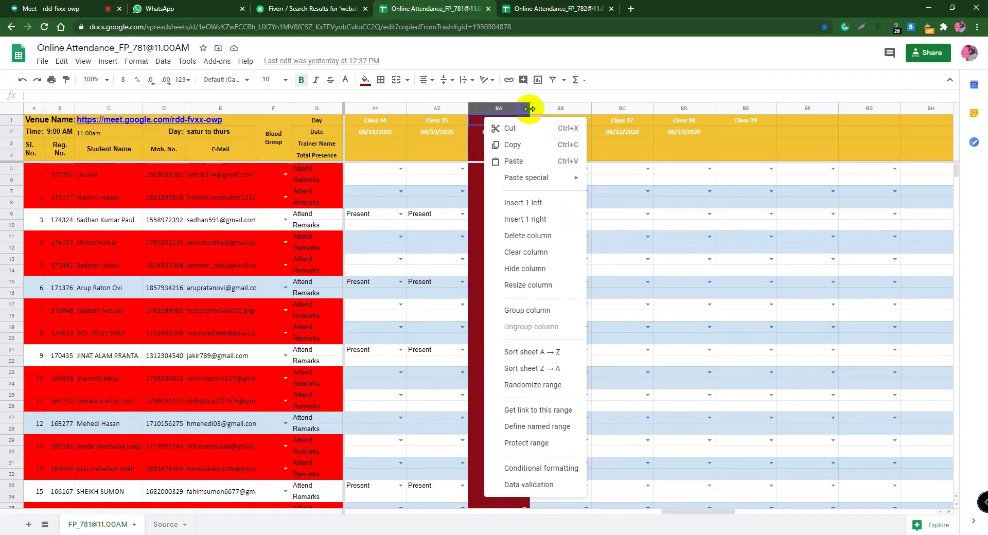
pyautogui.click(540, 238)
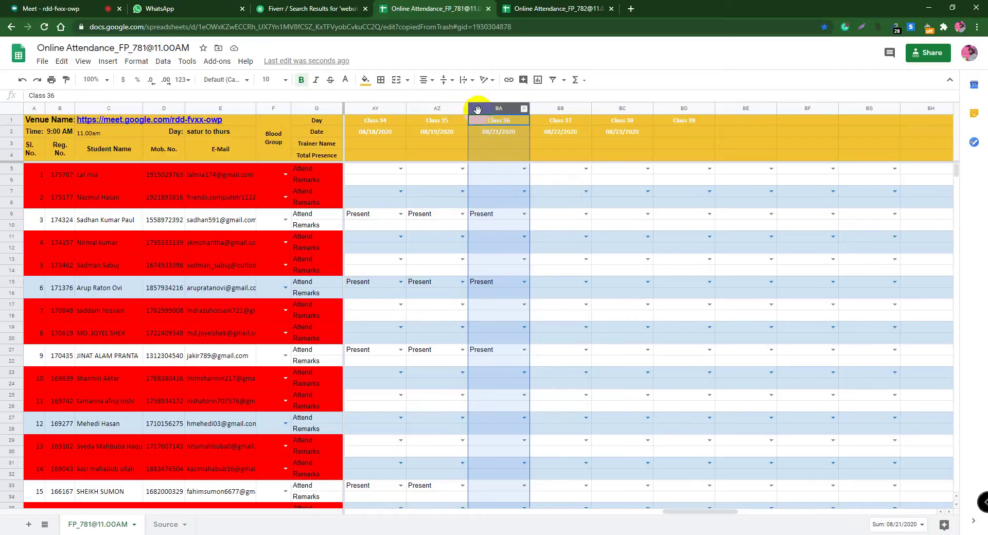
# Insert a blank column after the Class 36 column and fill the date row consecutively from 08/18/2020 in AY2 through BD2.
pyautogui.click(480, 122)
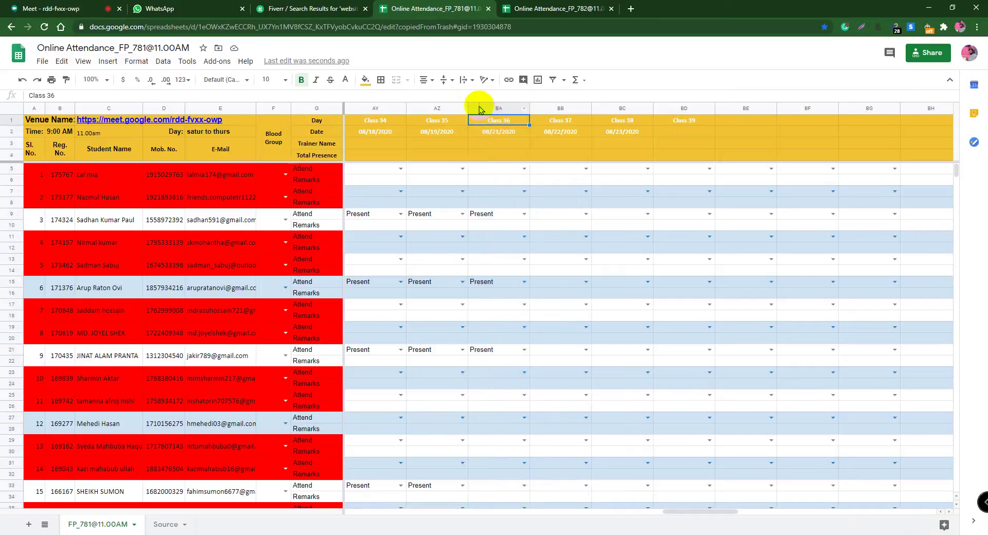
pyautogui.click(517, 109)
pyautogui.rightClick(513, 112)
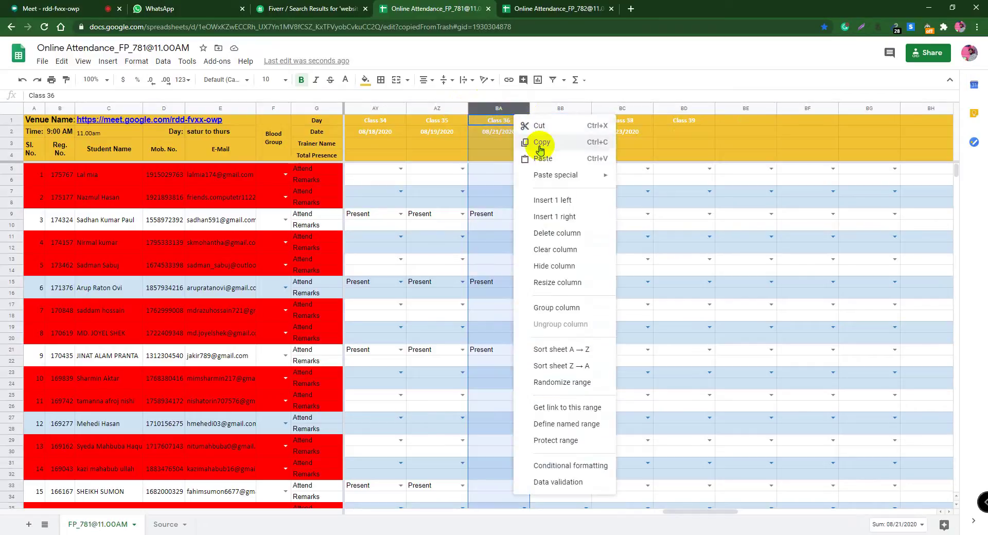
pyautogui.click(568, 217)
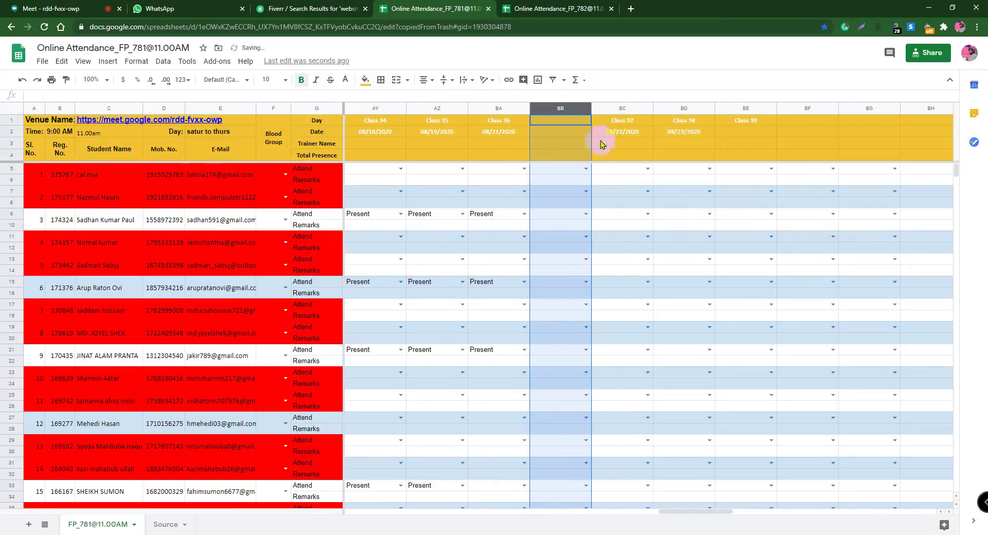
pyautogui.click(381, 134)
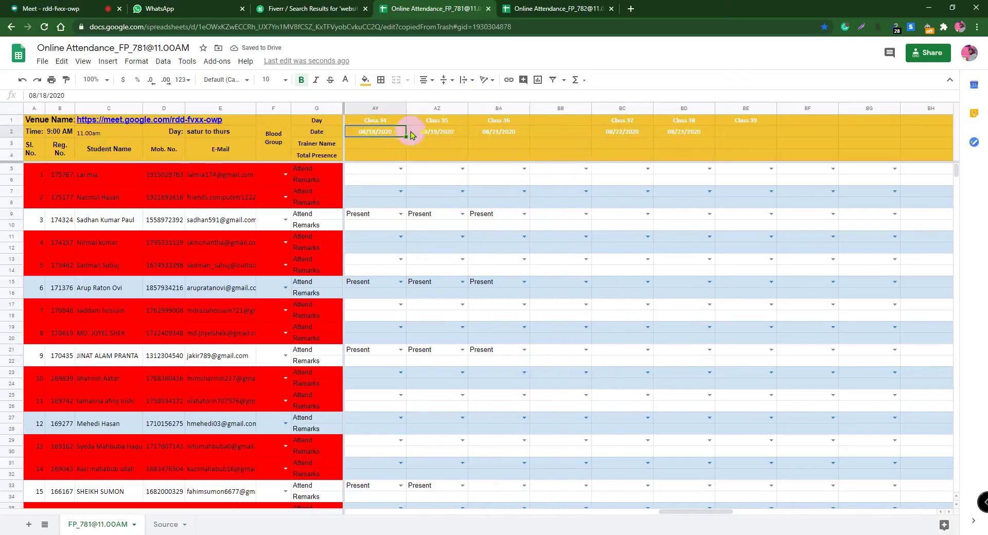
pyautogui.moveTo(406, 137); pyautogui.dragTo(703, 136)
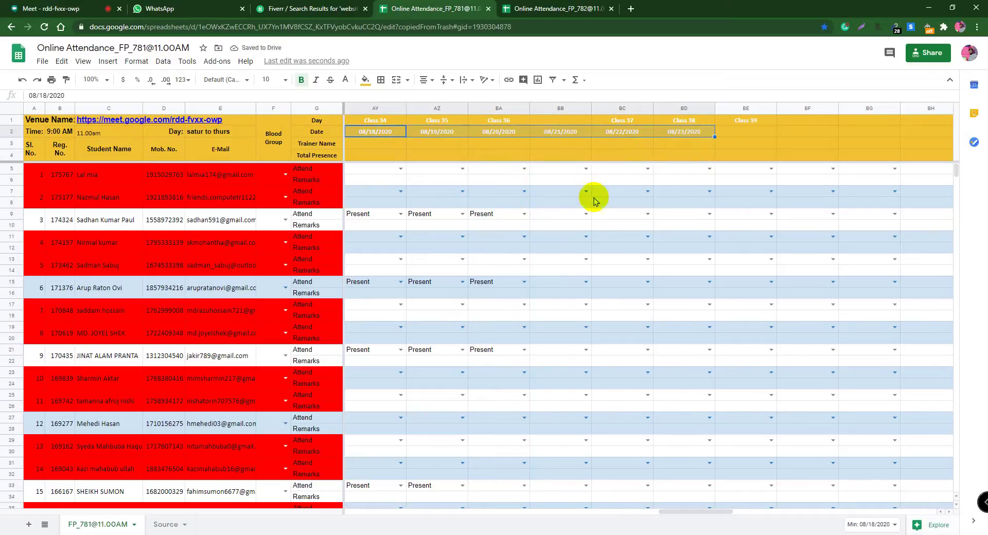
# Fill the whole blank 08/21/2020 column (BB) with dark red.
pyautogui.click(549, 110)
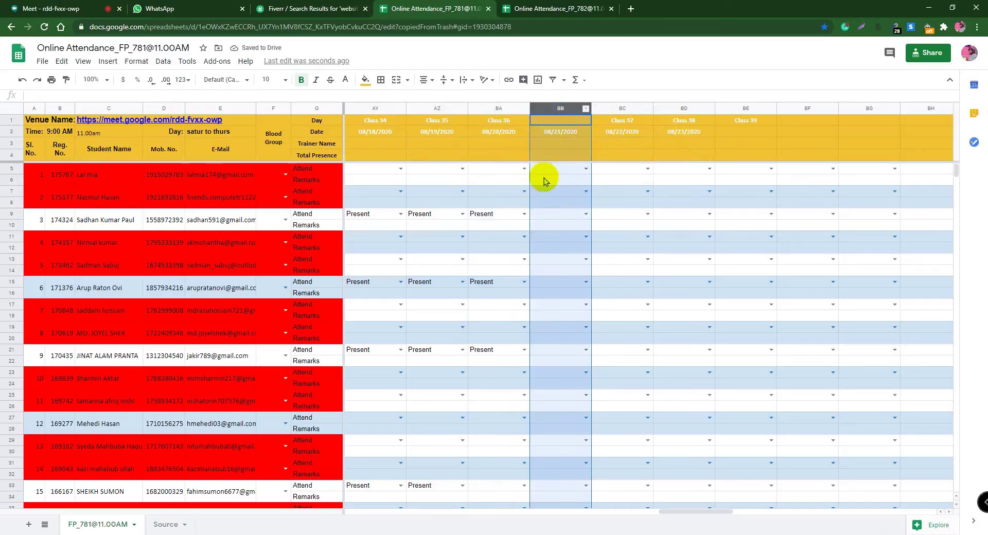
pyautogui.click(365, 80)
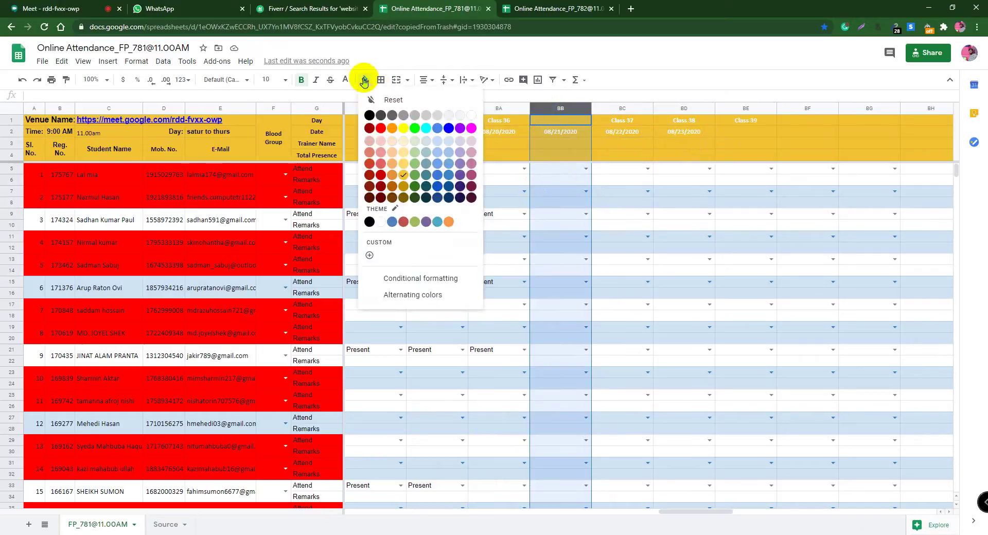
pyautogui.click(369, 129)
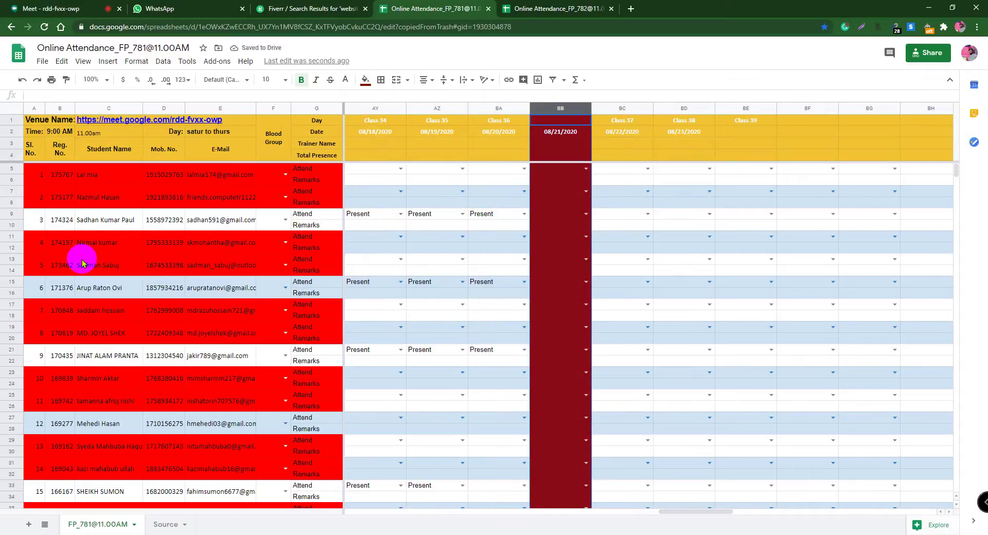
# Mark the students with serial numbers 3, 6 and 9 as Present for Class 37 on 08/22/2020.
pyautogui.click(646, 213)
pyautogui.click(607, 227)
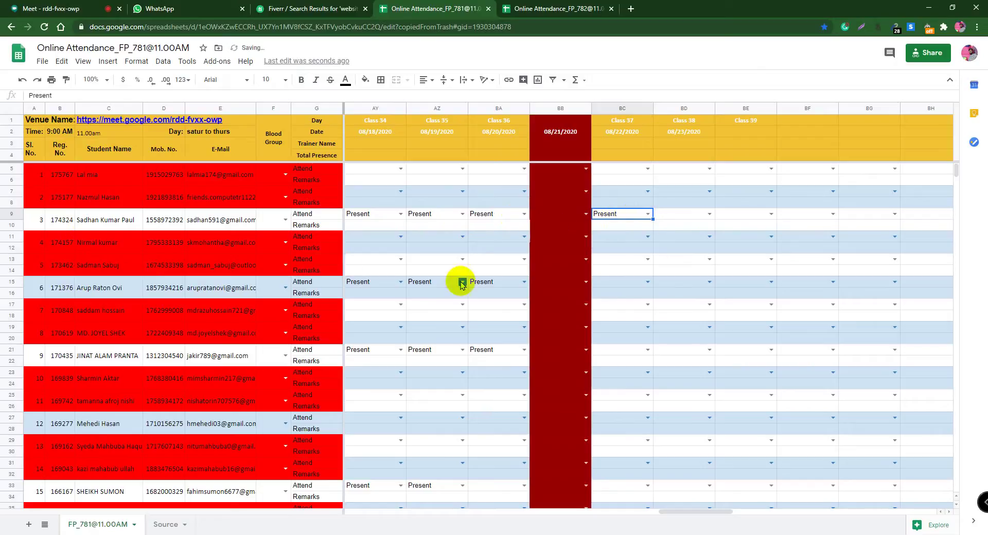
pyautogui.click(644, 281)
pyautogui.click(630, 290)
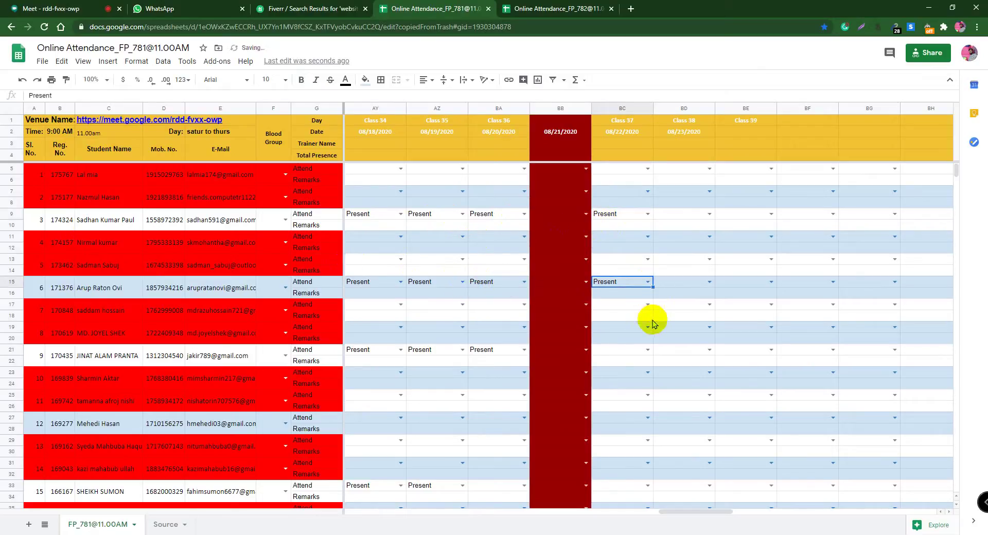
pyautogui.click(647, 349)
pyautogui.click(629, 360)
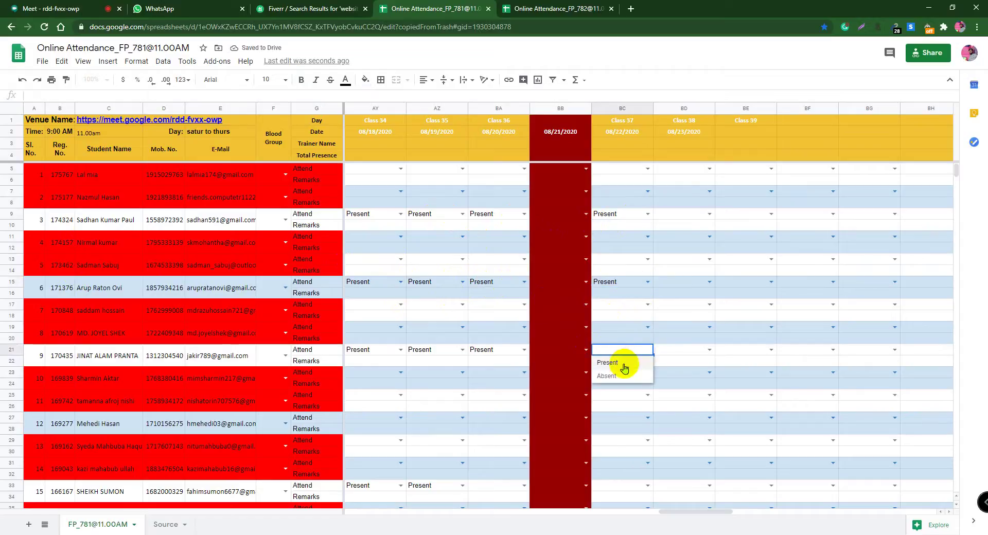
# Mark the students with serial numbers 15 and 17 as Present for Class 37.
pyautogui.scroll(-2, 623, 367)
pyautogui.scroll(-2, 624, 368)
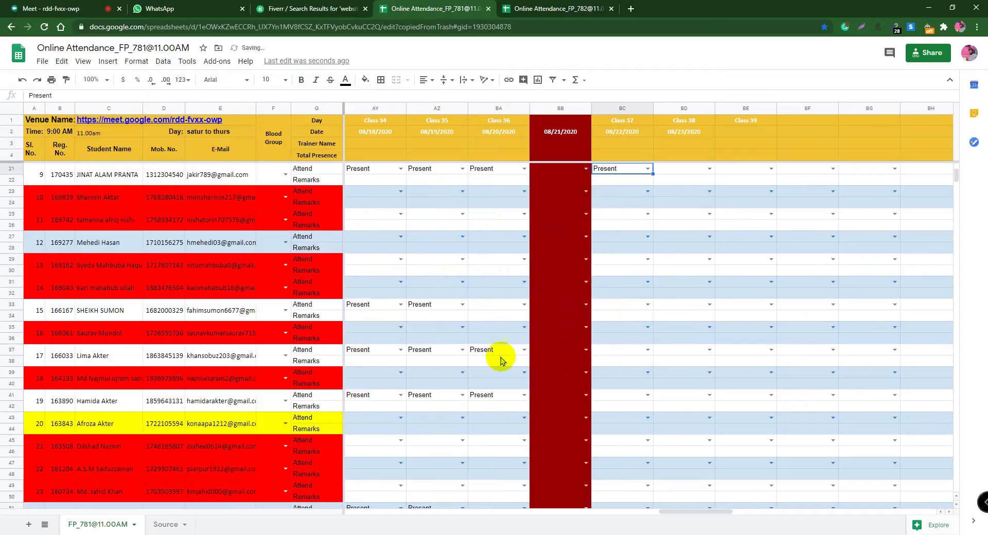
pyautogui.click(647, 304)
pyautogui.click(607, 318)
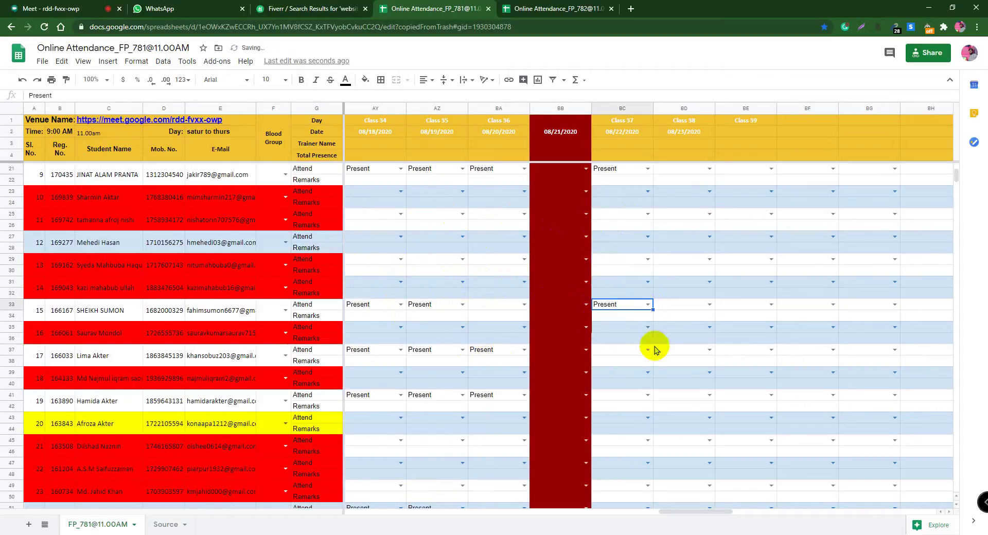
pyautogui.click(647, 352)
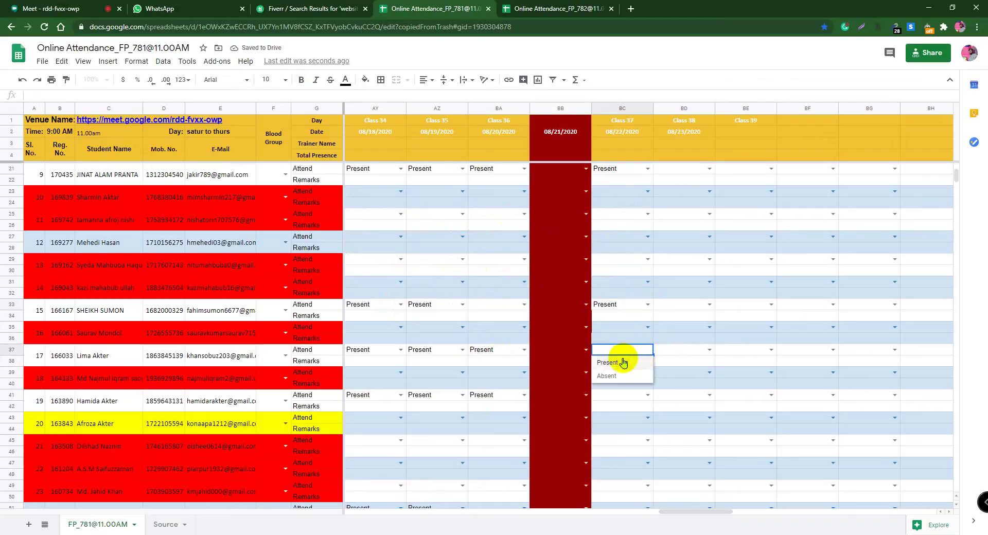
pyautogui.click(624, 359)
# Mark the students with serial numbers 19 and 24 as Present for Class 37.
pyautogui.scroll(-2, 633, 354)
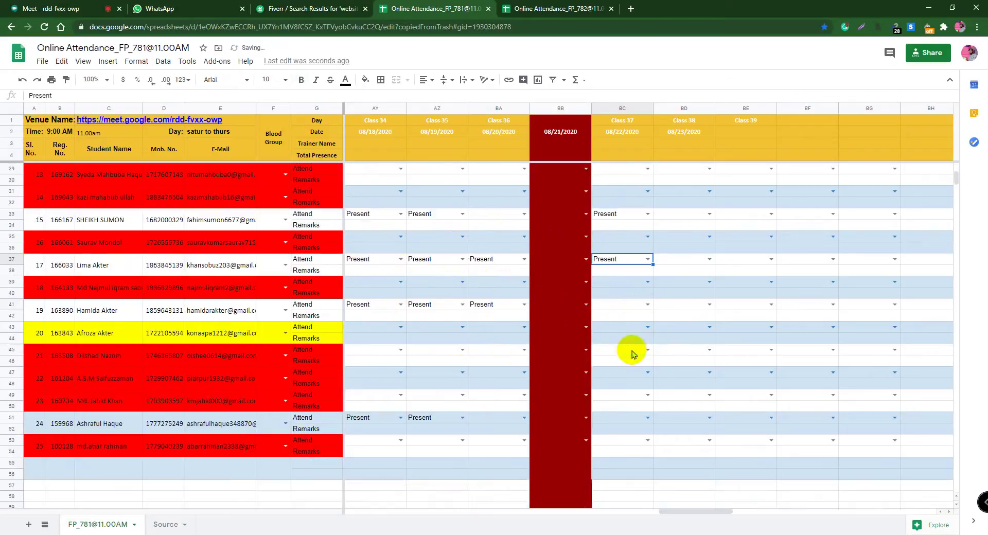
pyautogui.click(647, 304)
pyautogui.click(625, 323)
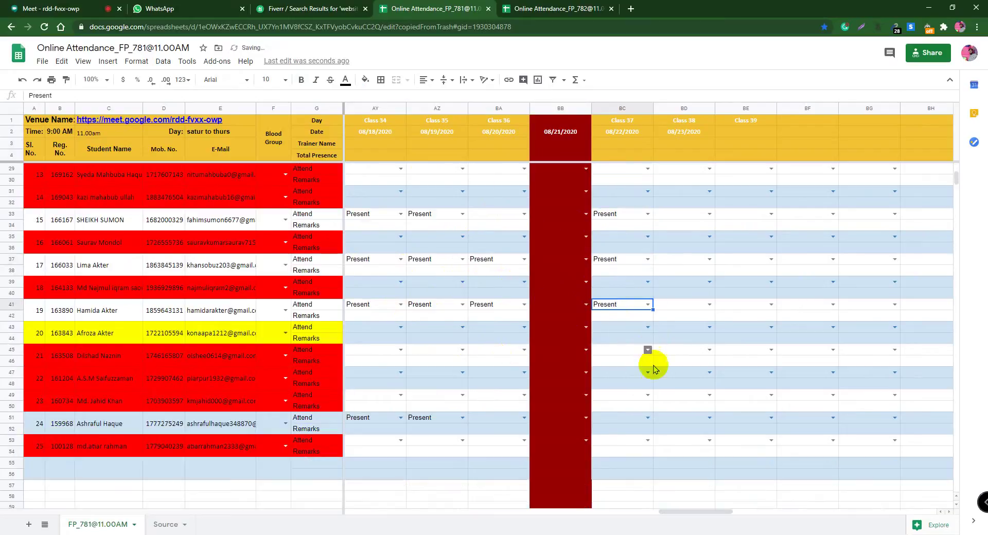
pyautogui.click(648, 418)
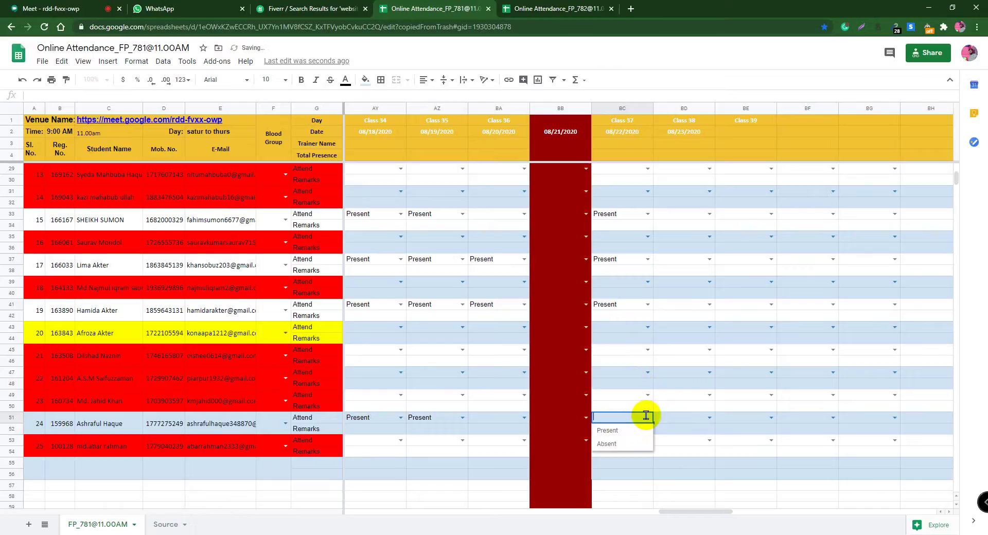
pyautogui.click(625, 434)
pyautogui.scroll(5, 721, 395)
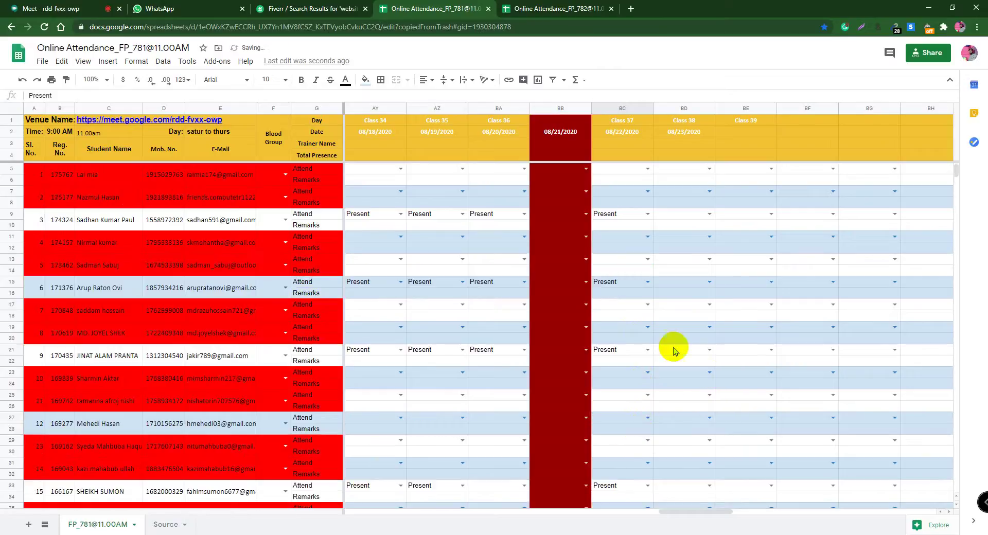
pyautogui.click(528, 9)
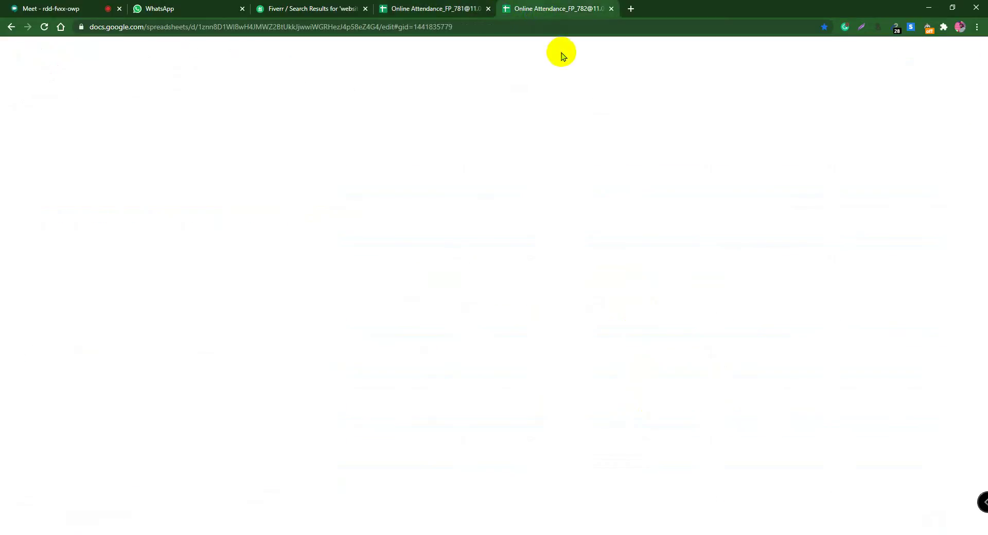
pyautogui.click(432, 9)
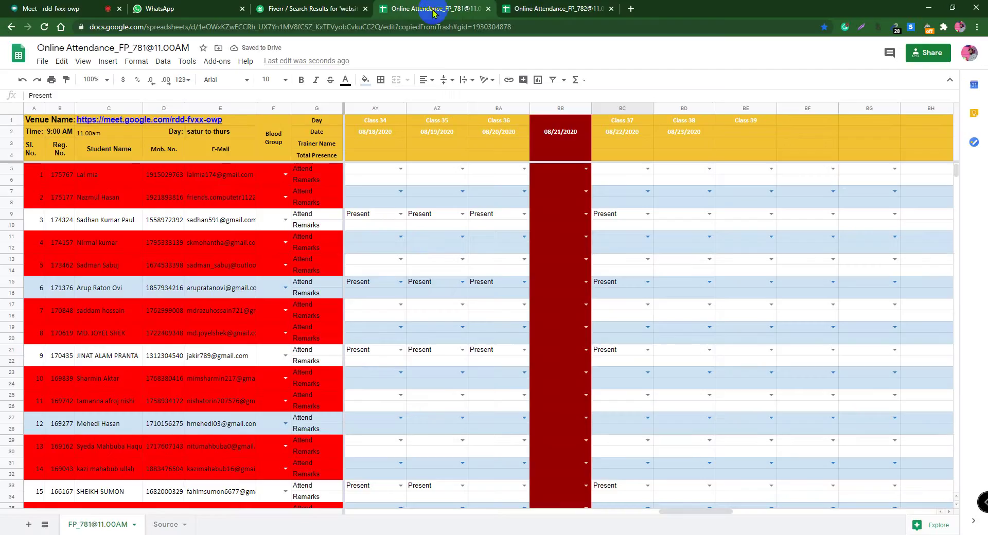
pyautogui.click(549, 9)
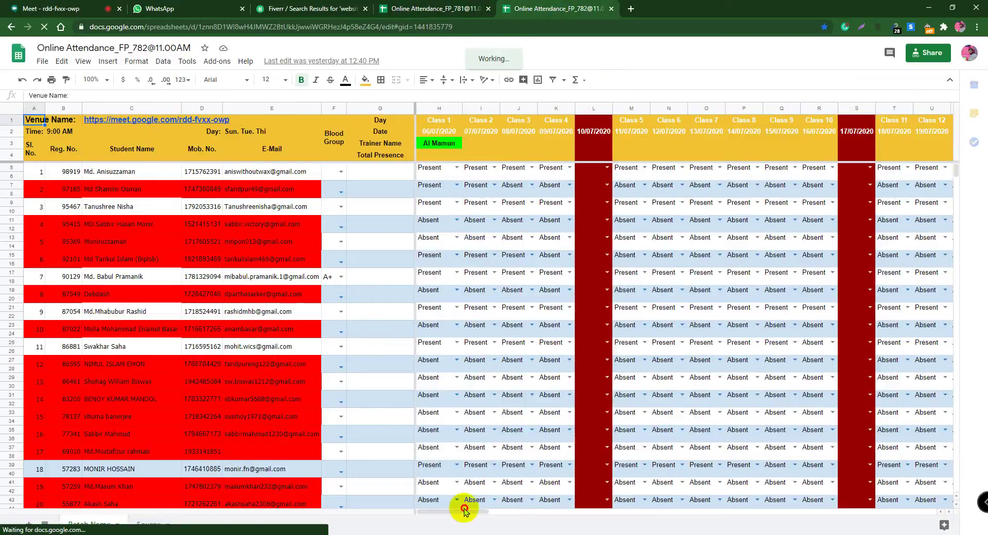
# Mark the student with serial number 1 as Present for Class 38 on 23/08/2020 in the FP_782 sheet.
pyautogui.moveTo(464, 507); pyautogui.dragTo(543, 510)
pyautogui.scroll(-3, 513, 470)
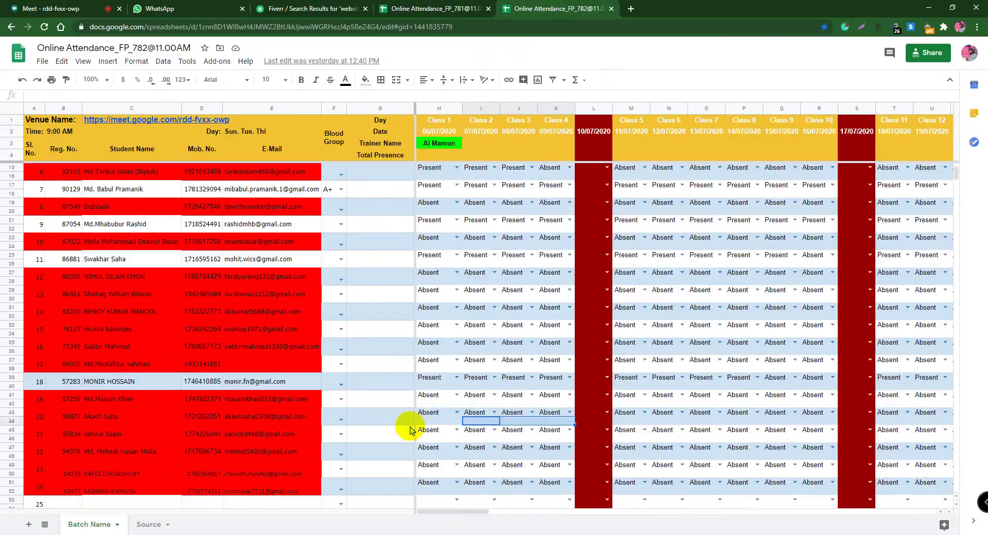
pyautogui.click(25, 78)
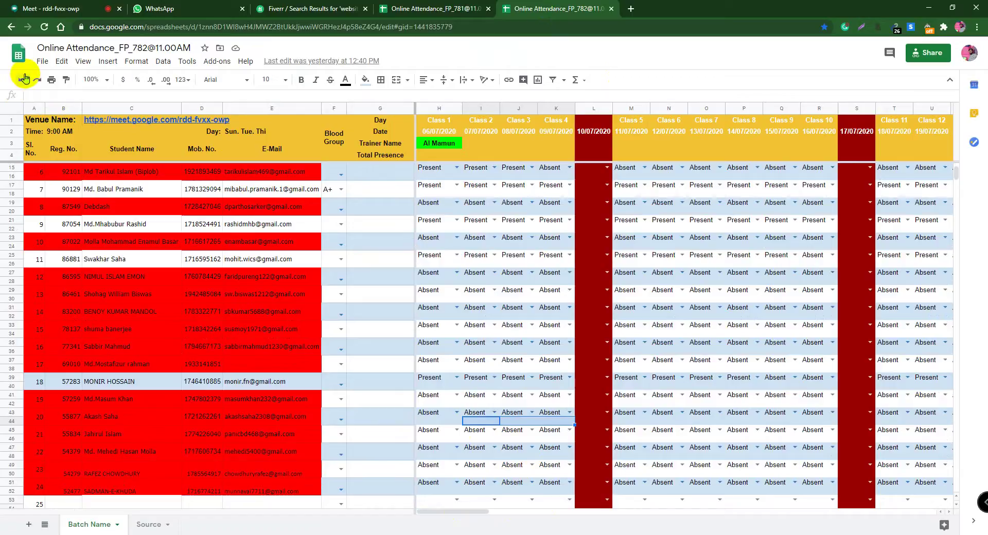
pyautogui.click(396, 334)
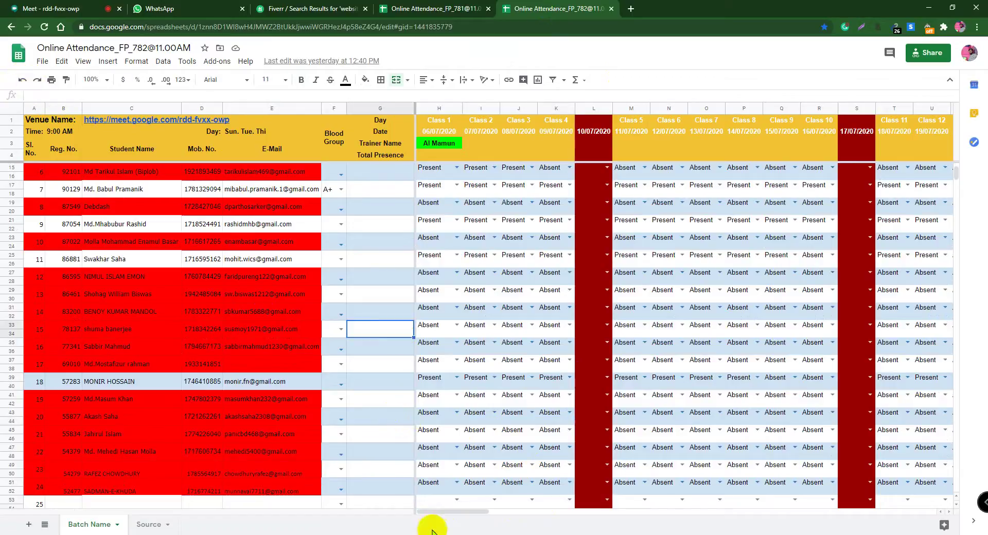
pyautogui.moveTo(441, 512); pyautogui.dragTo(728, 489)
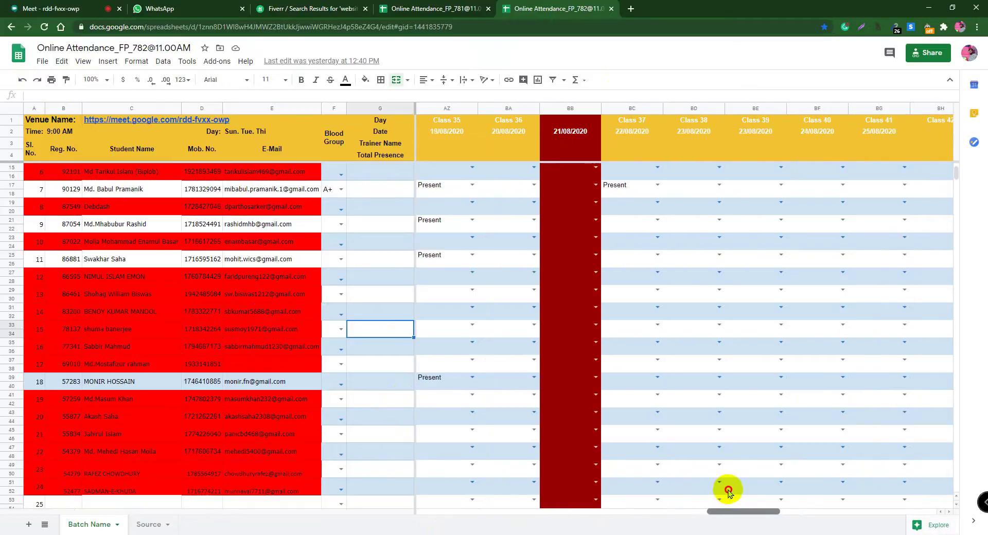
pyautogui.scroll(3, 664, 304)
pyautogui.scroll(-3, 657, 347)
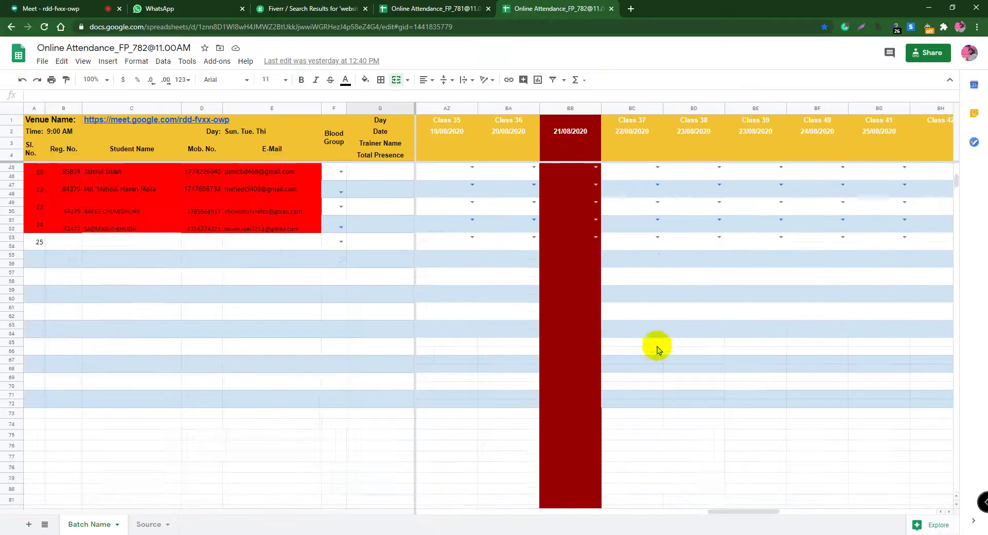
pyautogui.scroll(3, 668, 393)
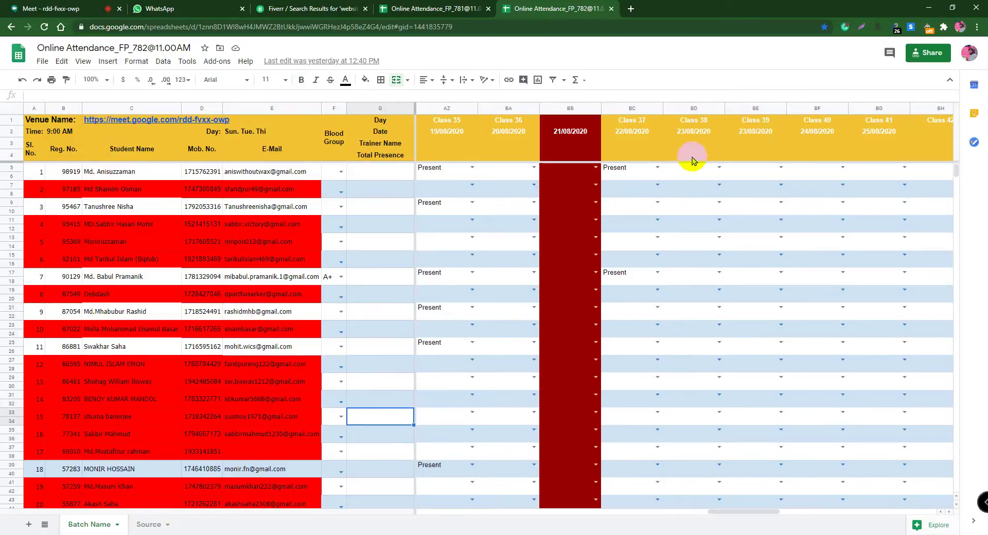
pyautogui.click(718, 168)
pyautogui.click(679, 179)
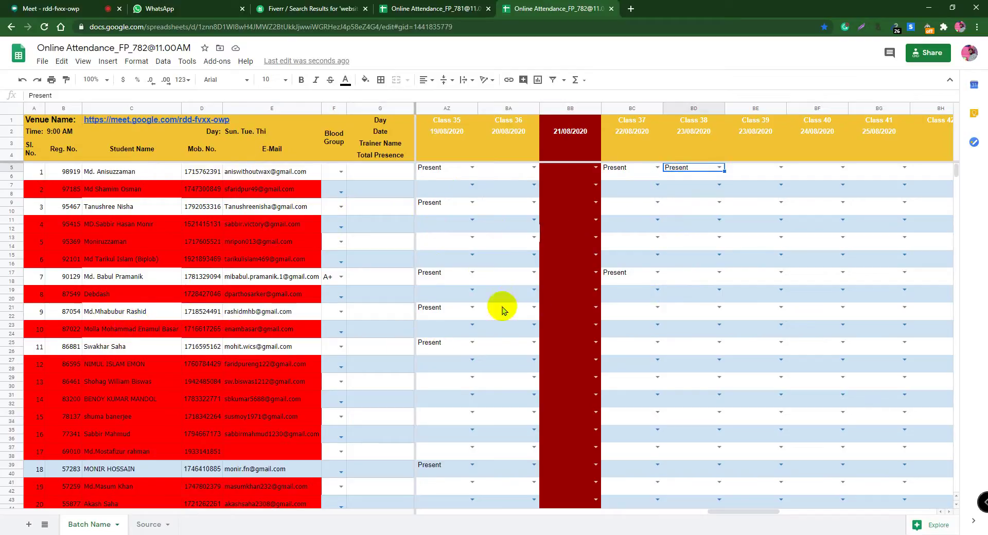
# Mark the student with serial number 9 as Present for Class 38 on 23/08/2020 and for Class 36 on 20/08/2020.
pyautogui.click(718, 307)
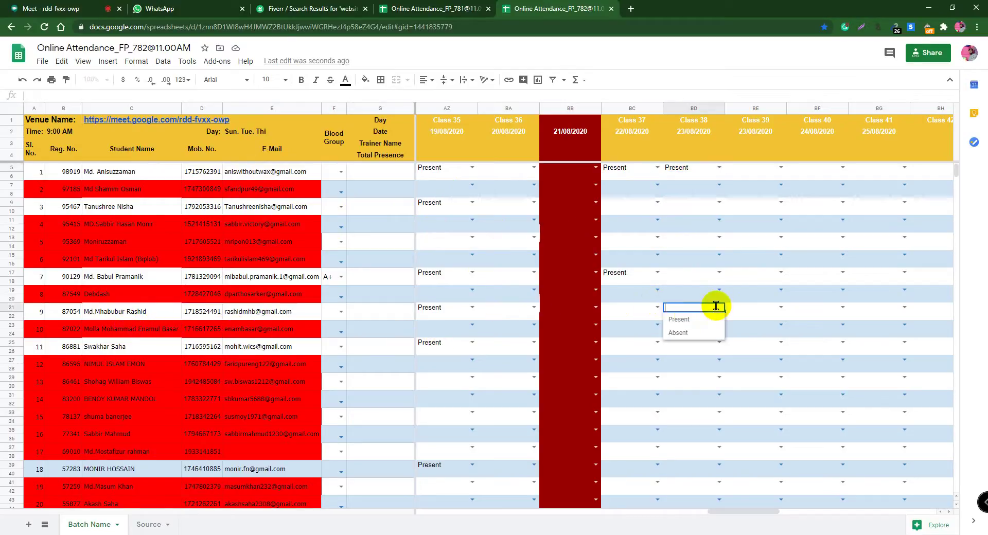
pyautogui.click(685, 321)
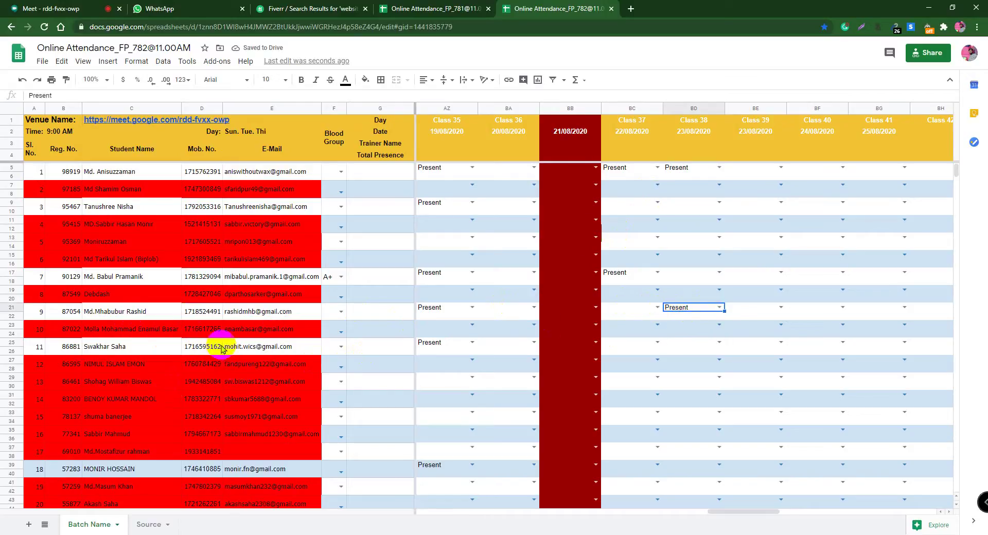
pyautogui.click(534, 309)
pyautogui.click(499, 320)
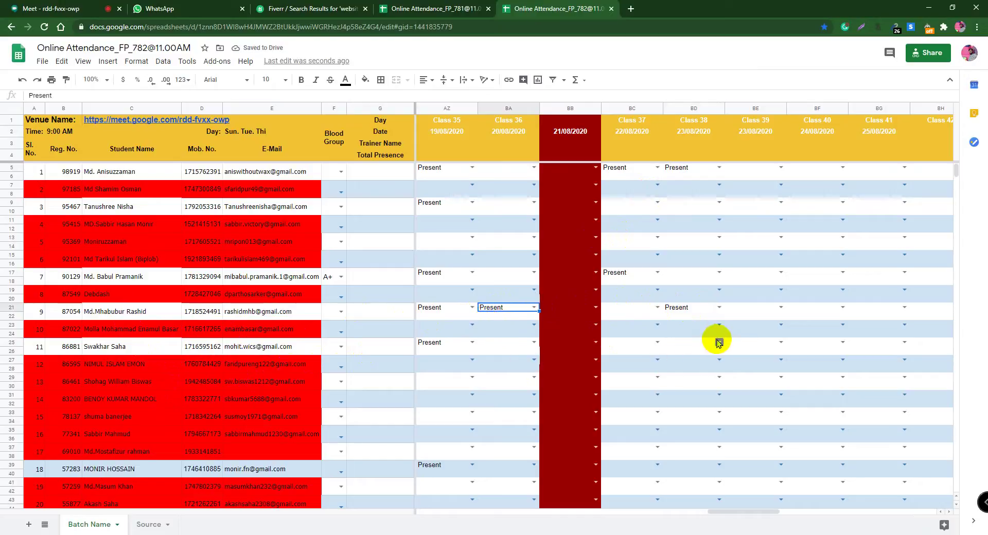
# Check the chat and participant list in the Google Meet call, and return to the FP_782 attendance sheet.
pyautogui.click(51, 8)
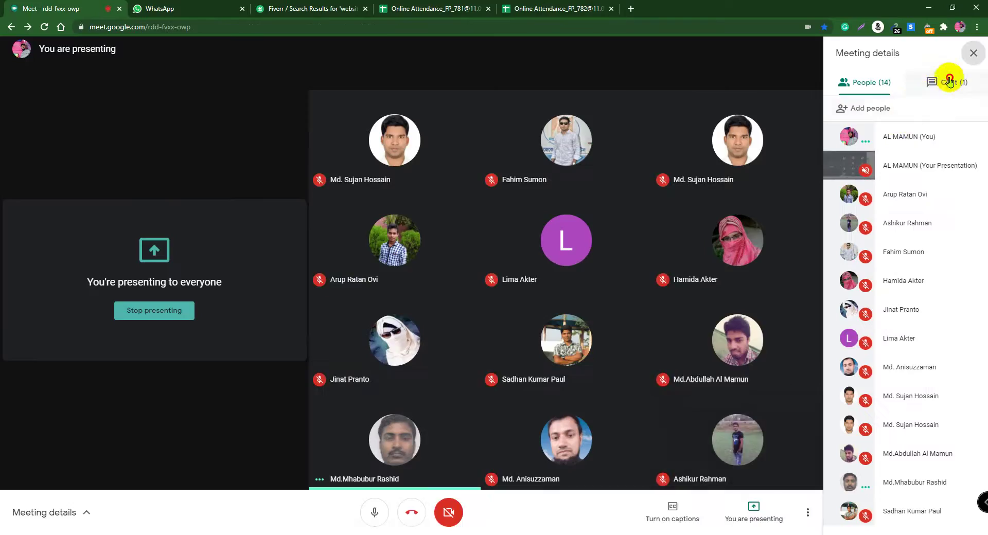
pyautogui.click(949, 81)
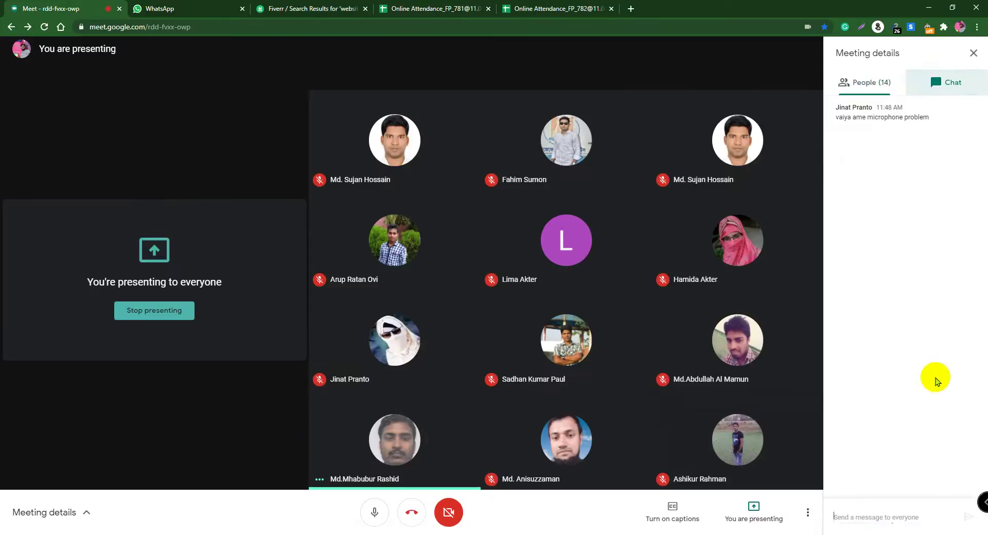
pyautogui.click(866, 94)
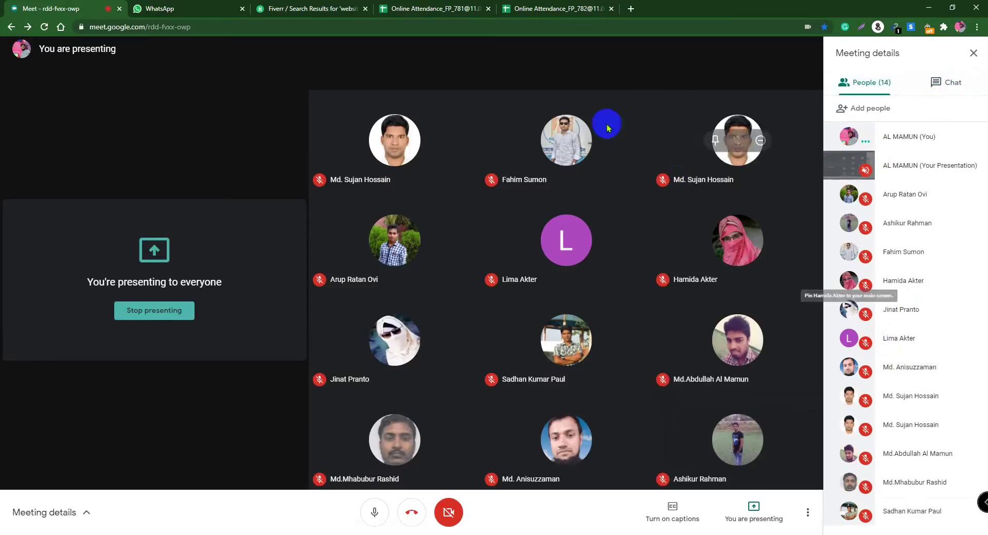
pyautogui.click(535, 9)
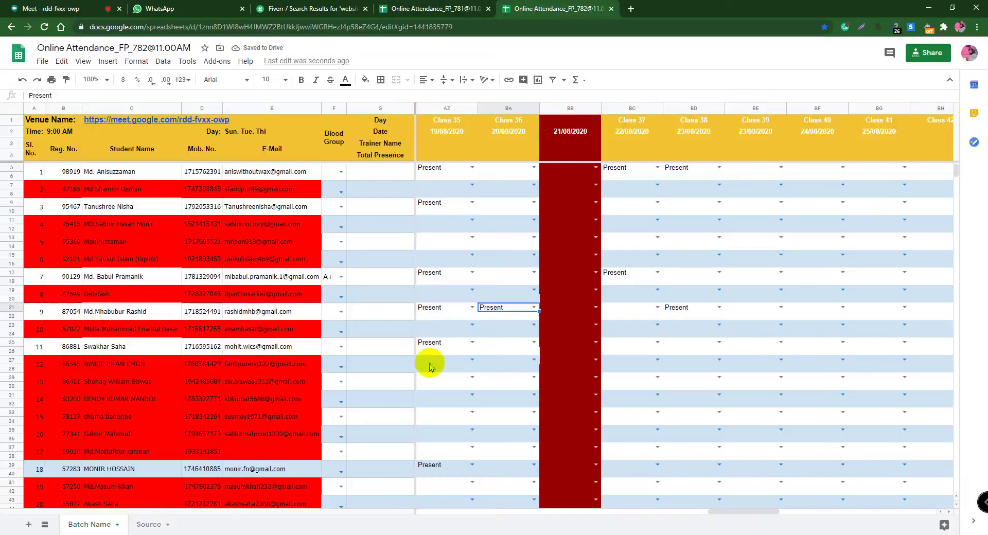
# Mark the students with serial numbers 11 and 18 as Present for Class 38 on 23/08/2020.
pyautogui.click(719, 342)
pyautogui.click(691, 354)
pyautogui.scroll(-10, 692, 355)
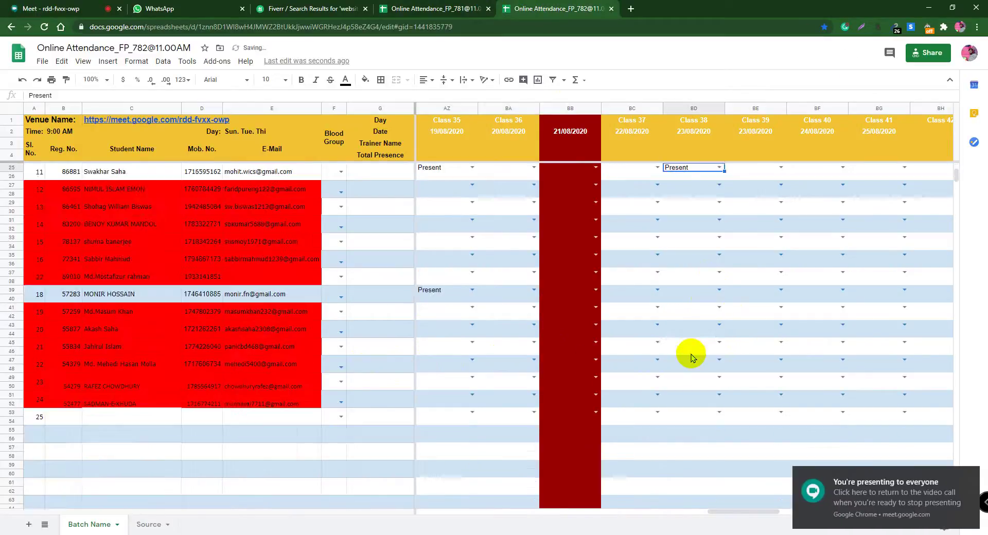
pyautogui.scroll(3, 422, 288)
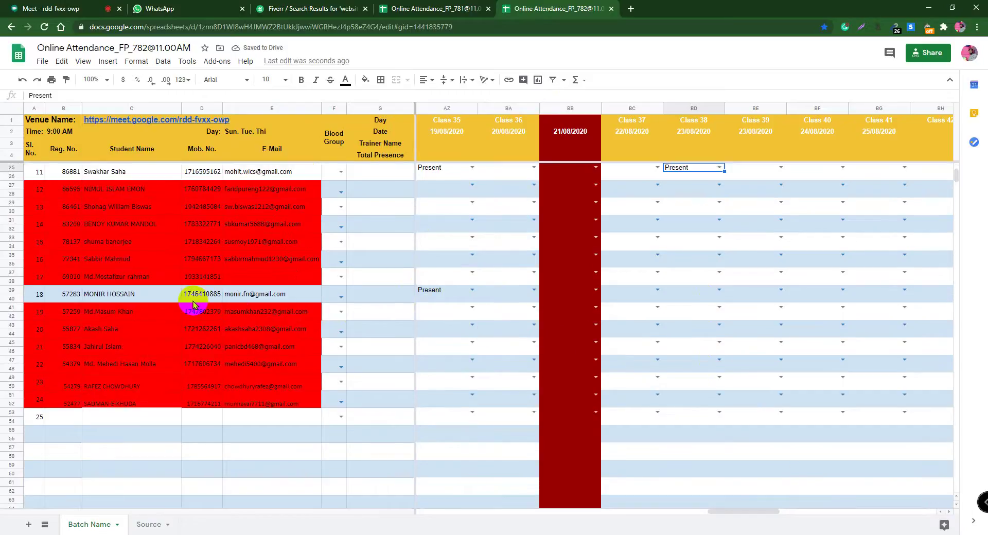
pyautogui.click(719, 291)
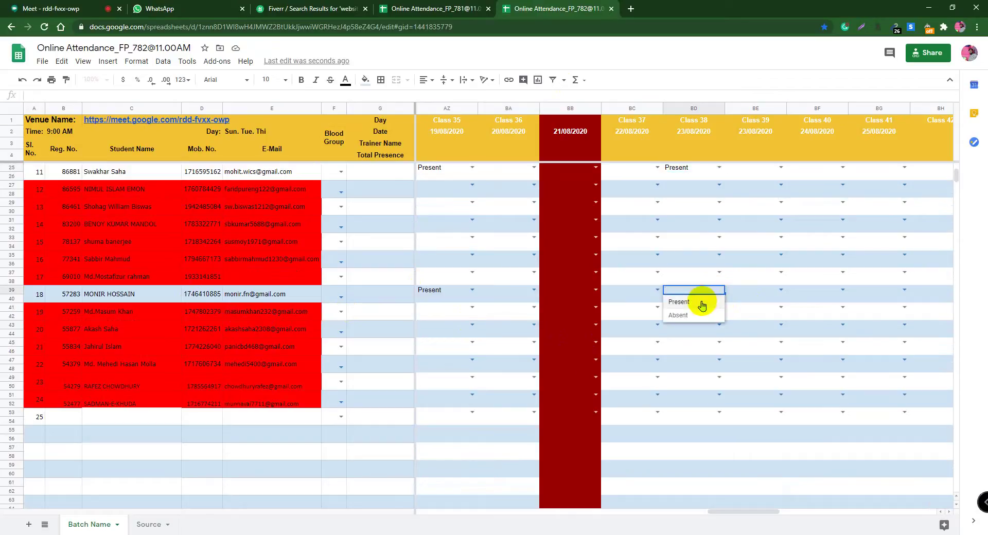
pyautogui.click(701, 305)
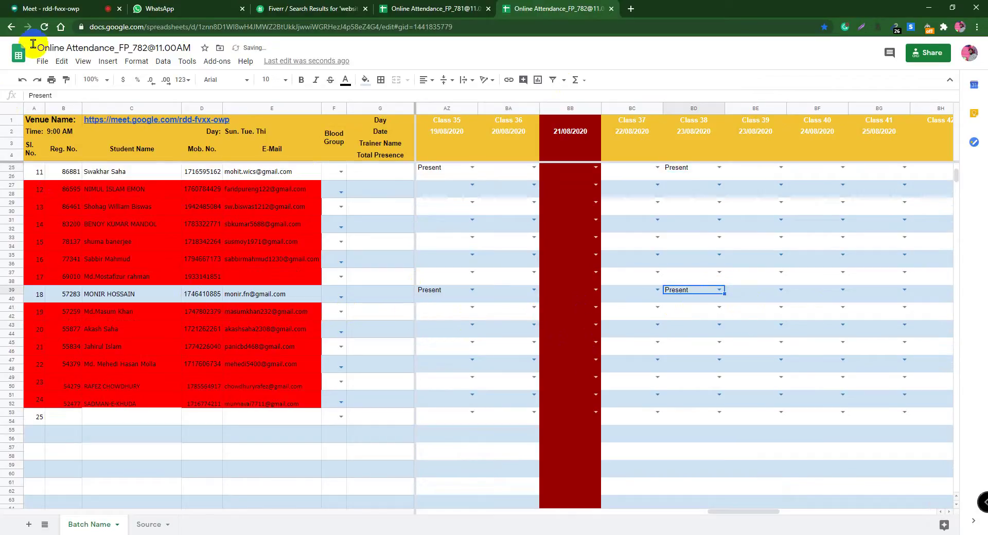
# Look over the Google Meet participants again and review the FP_782 attendance rows from the start of the list.
pyautogui.click(36, 9)
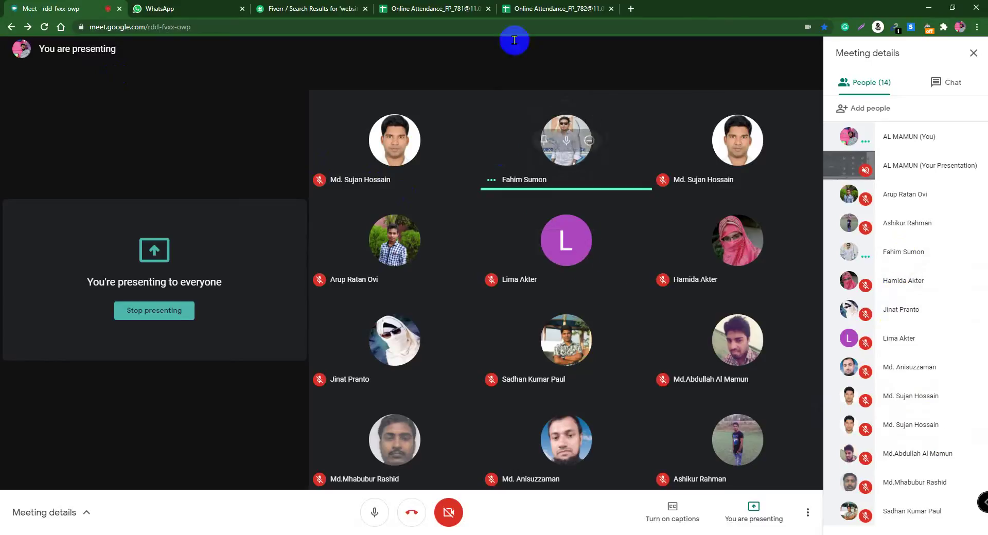
pyautogui.click(554, 9)
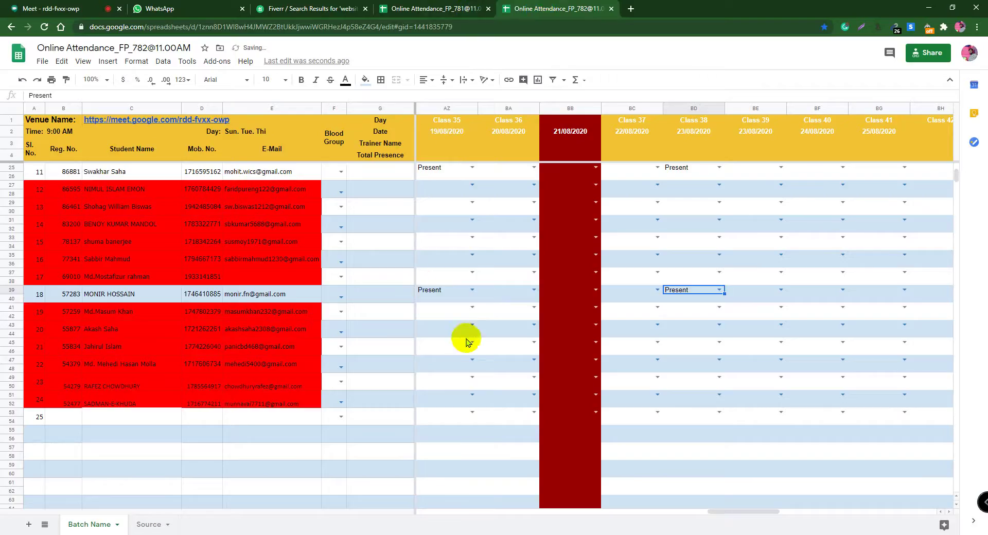
pyautogui.scroll(3, 467, 341)
pyautogui.scroll(3, 467, 341)
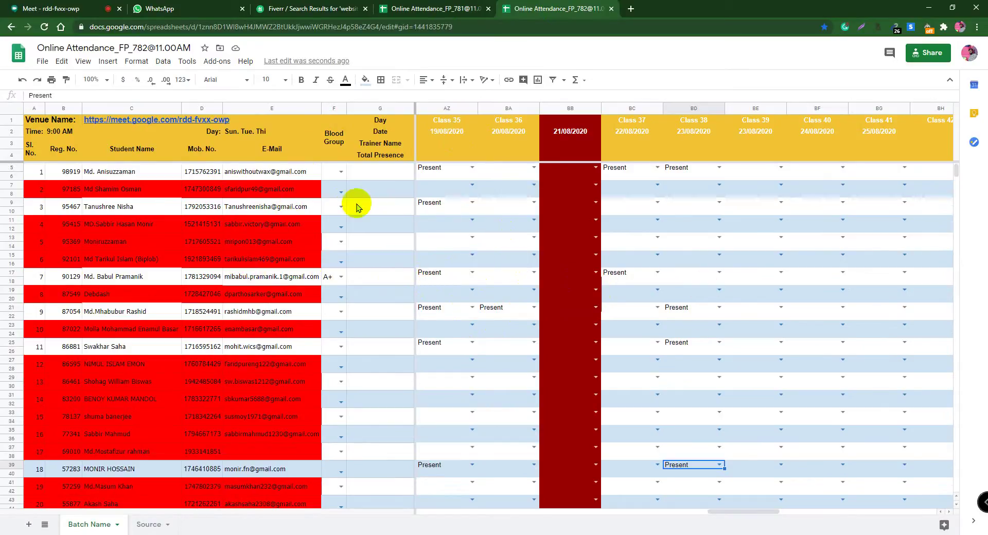
# Switch to the FP_781 sheet and mark the students with serial numbers 3, 6 and 9 as Present for Class 38 on 08/23/2020.
pyautogui.click(425, 7)
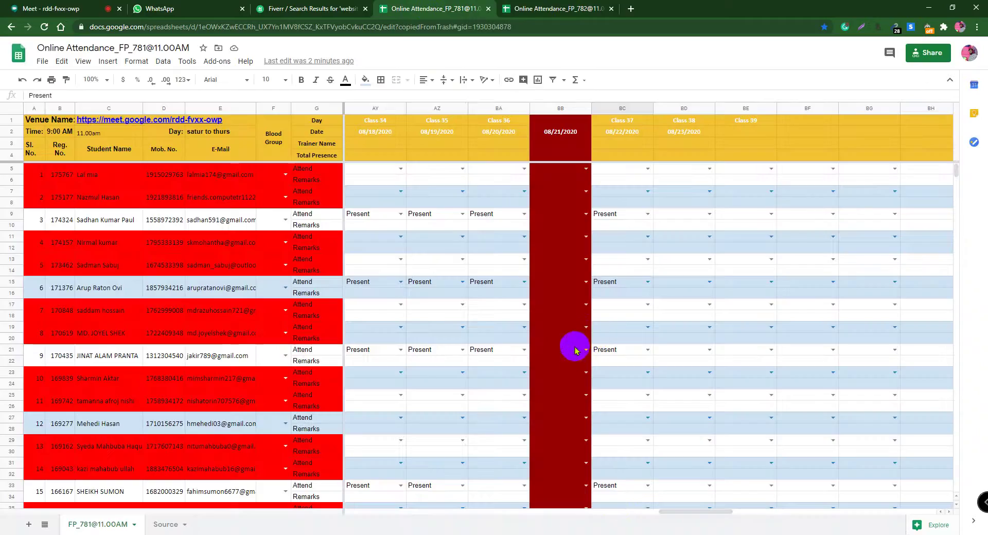
pyautogui.scroll(3, 614, 506)
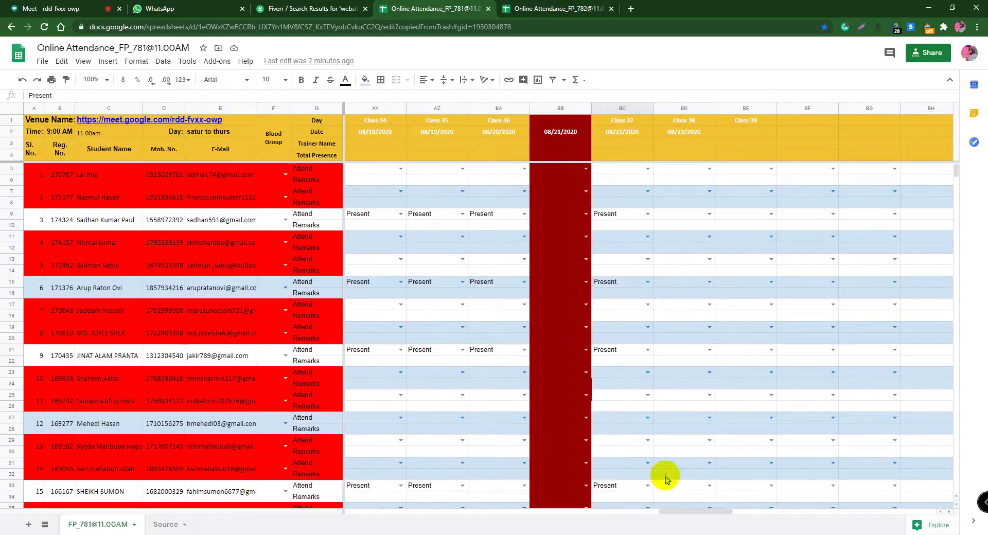
pyautogui.click(208, 220)
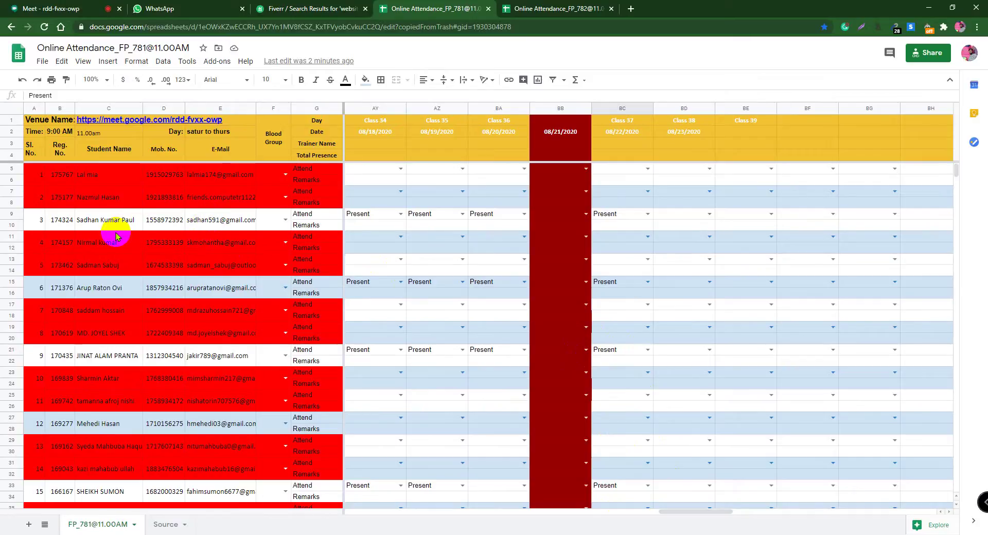
pyautogui.click(708, 214)
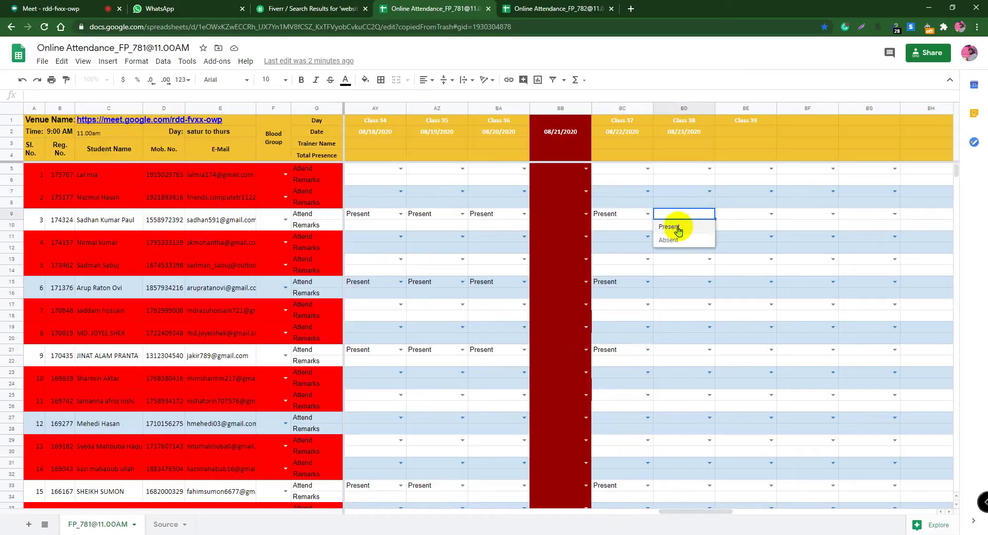
pyautogui.click(669, 227)
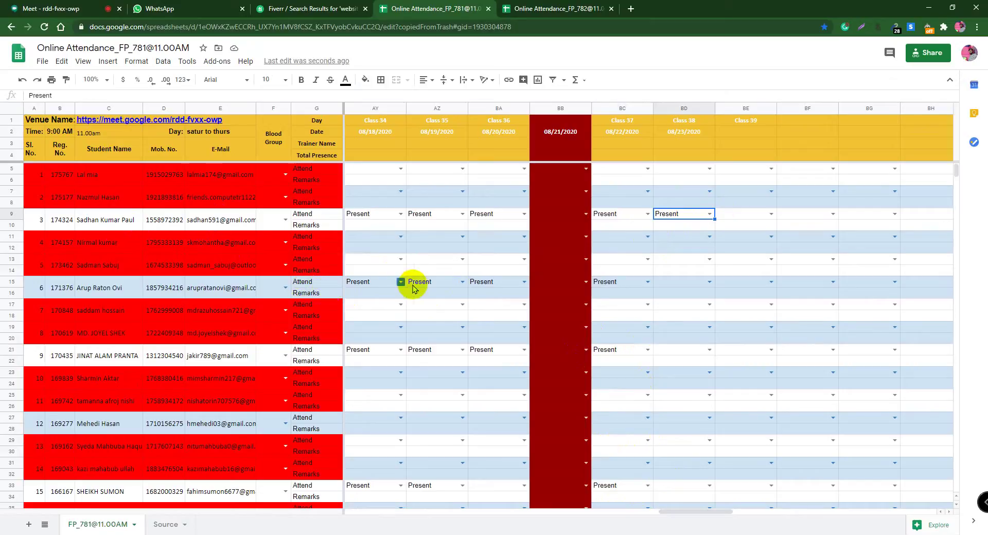
pyautogui.click(709, 281)
pyautogui.click(670, 295)
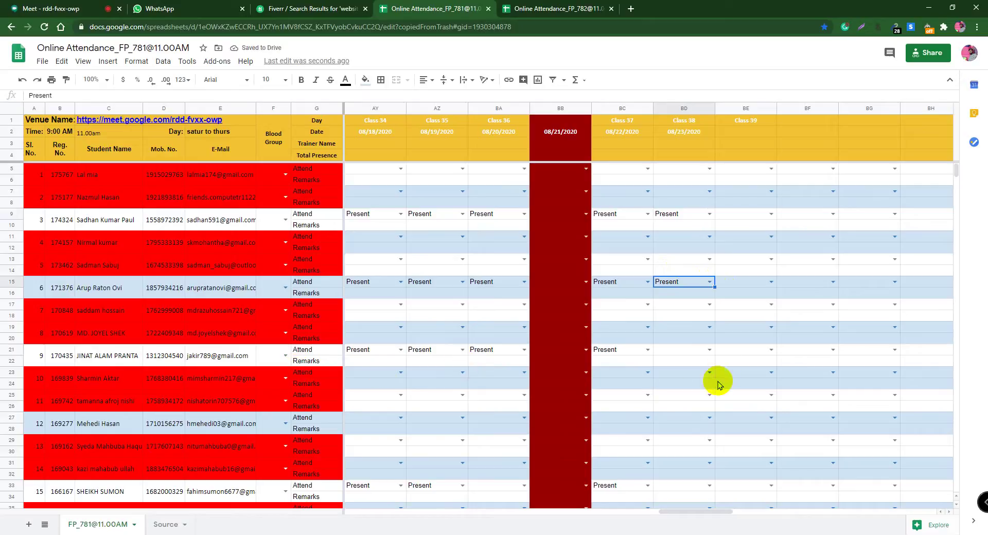
pyautogui.click(709, 349)
pyautogui.click(685, 362)
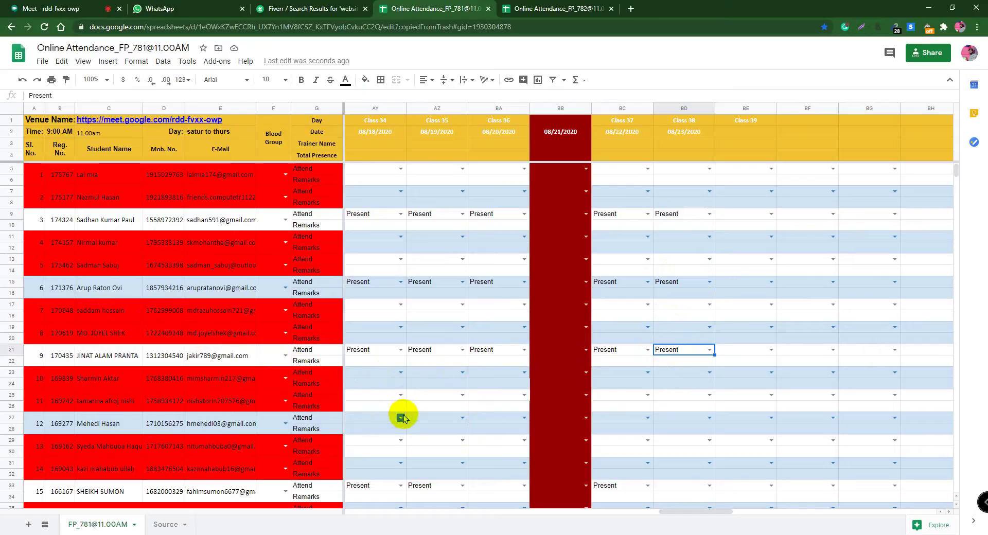
# Mark serial numbers 15 and 17 as Present for Class 38 on 08/23/2020, and serial number 15 also for Class 36 on 08/20/2020.
pyautogui.scroll(-3, 403, 418)
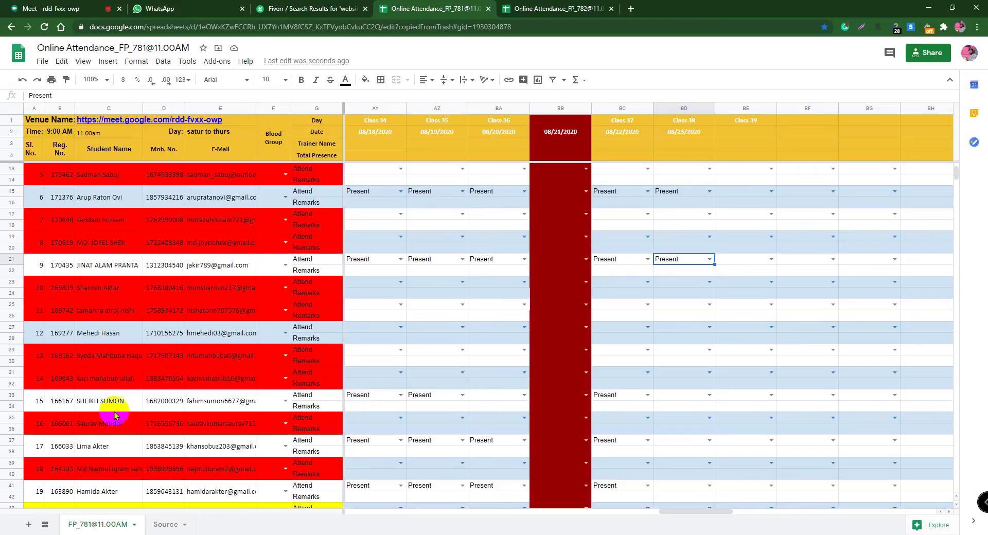
pyautogui.click(709, 394)
pyautogui.click(685, 408)
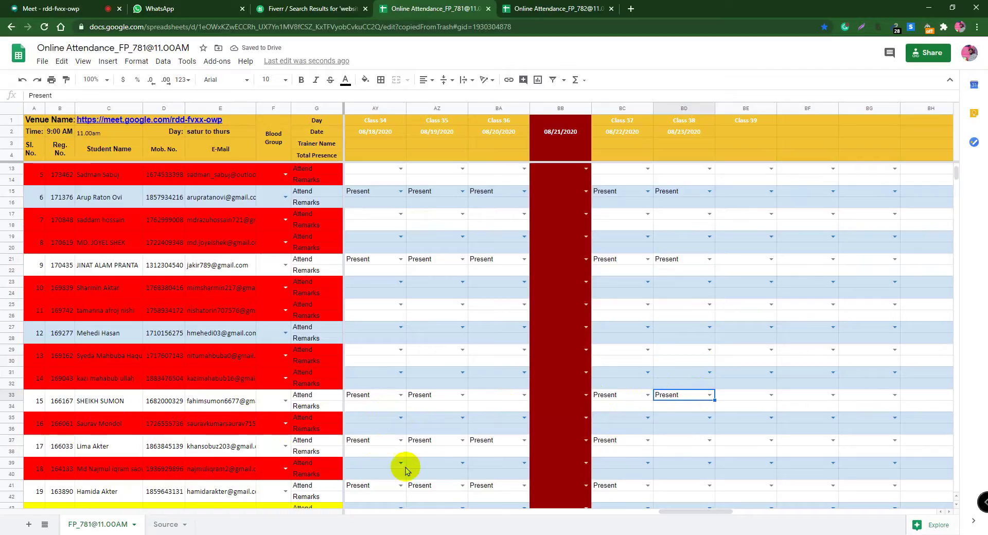
pyautogui.click(710, 441)
pyautogui.click(678, 431)
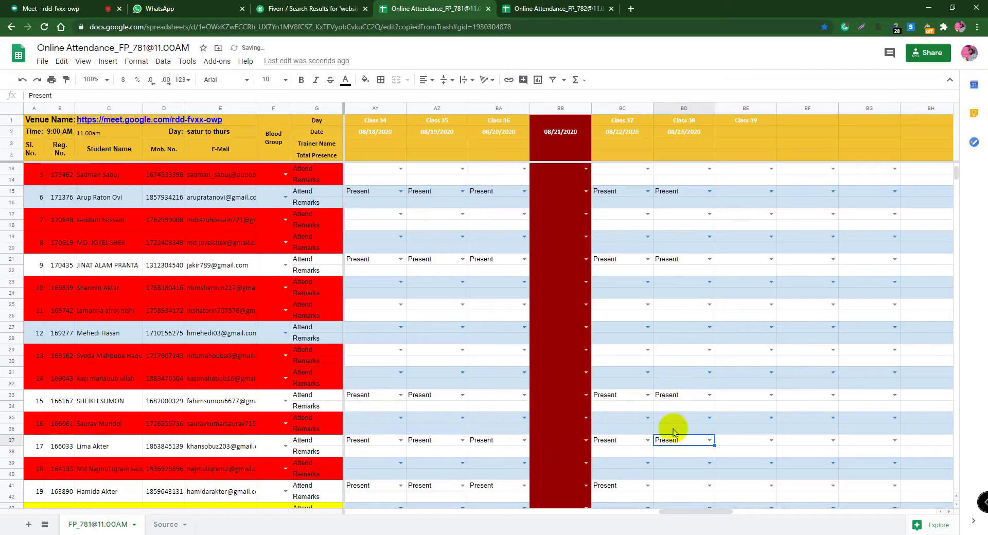
pyautogui.doubleClick(522, 394)
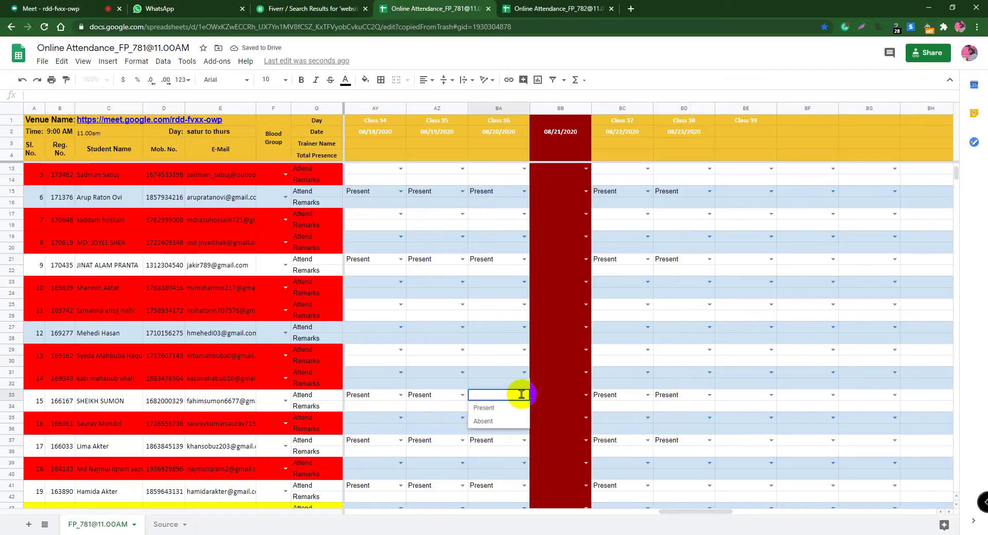
pyautogui.click(489, 407)
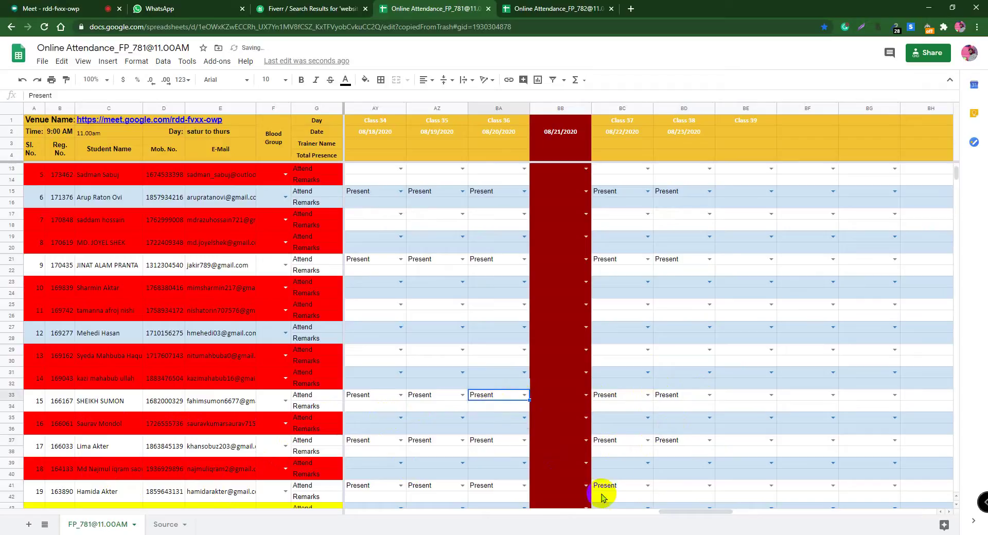
# Mark the student with serial number 19 as Present for Class 38 on 08/23/2020.
pyautogui.doubleClick(707, 485)
pyautogui.click(669, 472)
pyautogui.scroll(-3, 673, 471)
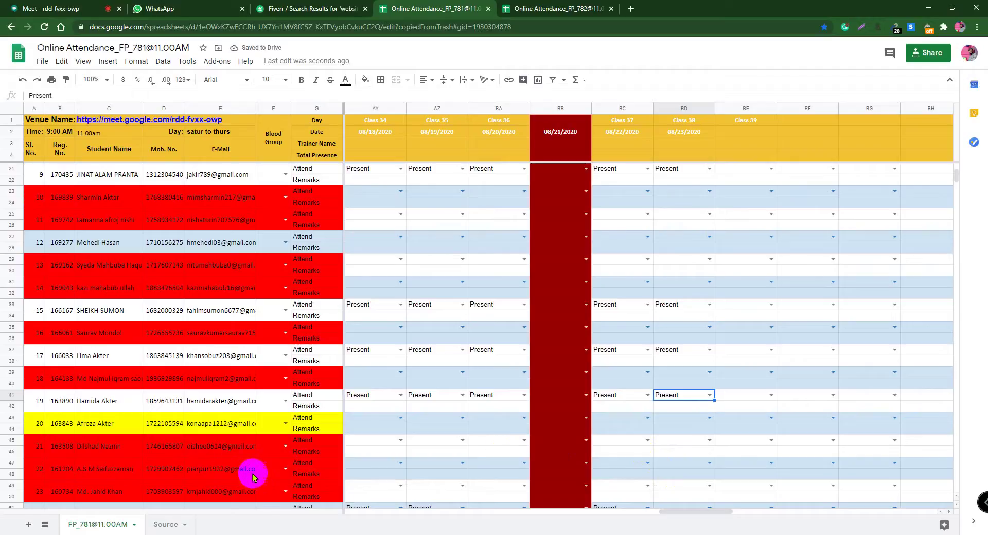
pyautogui.scroll(-5, 254, 474)
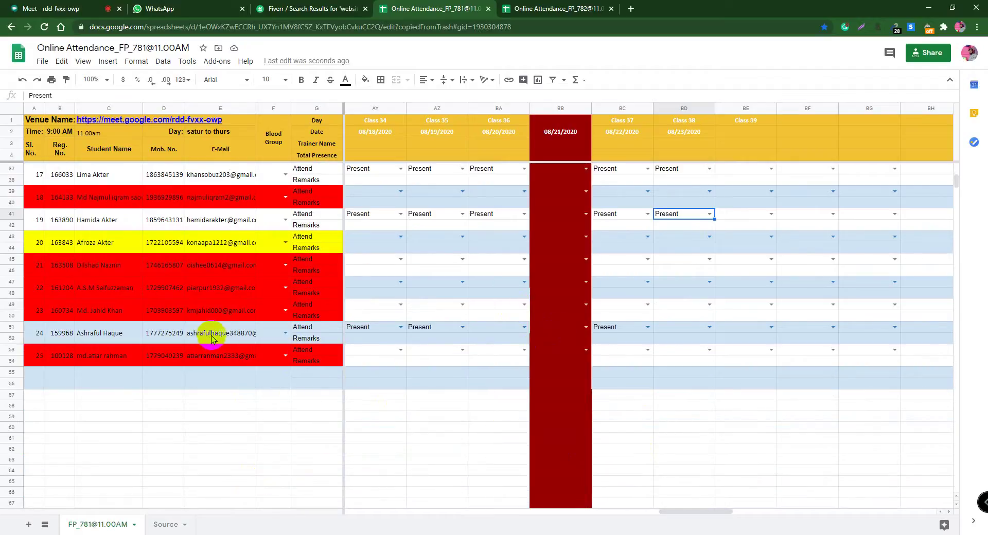
# Mark the student with serial number 24 as Present for Class 38 on 08/23/2020 and for Class 36 on 08/20/2020.
pyautogui.click(710, 328)
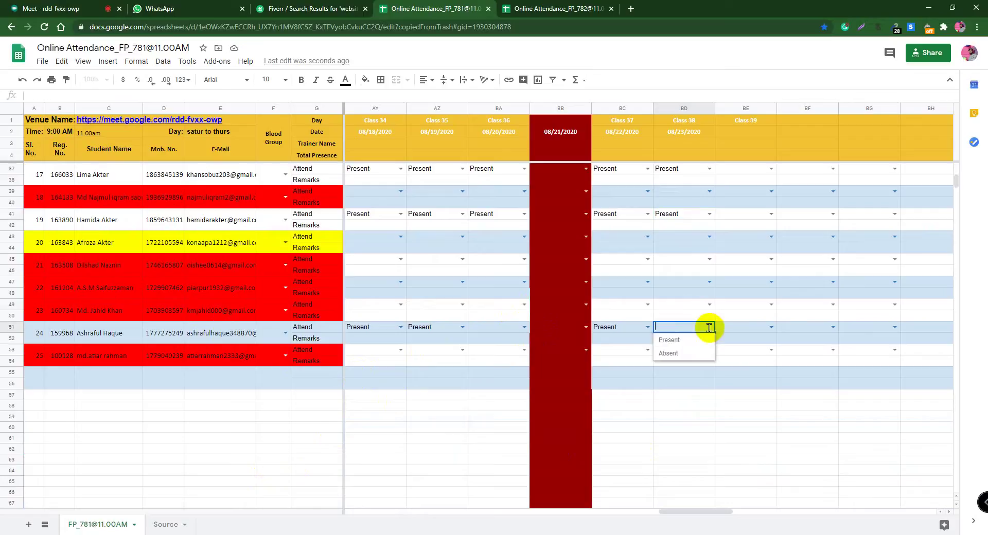
pyautogui.click(671, 340)
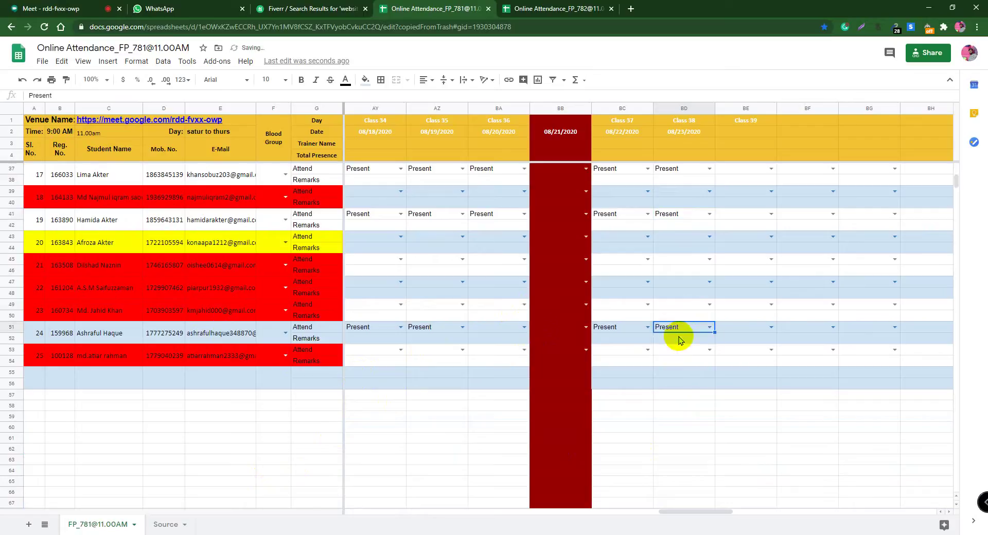
pyautogui.click(524, 328)
pyautogui.click(496, 340)
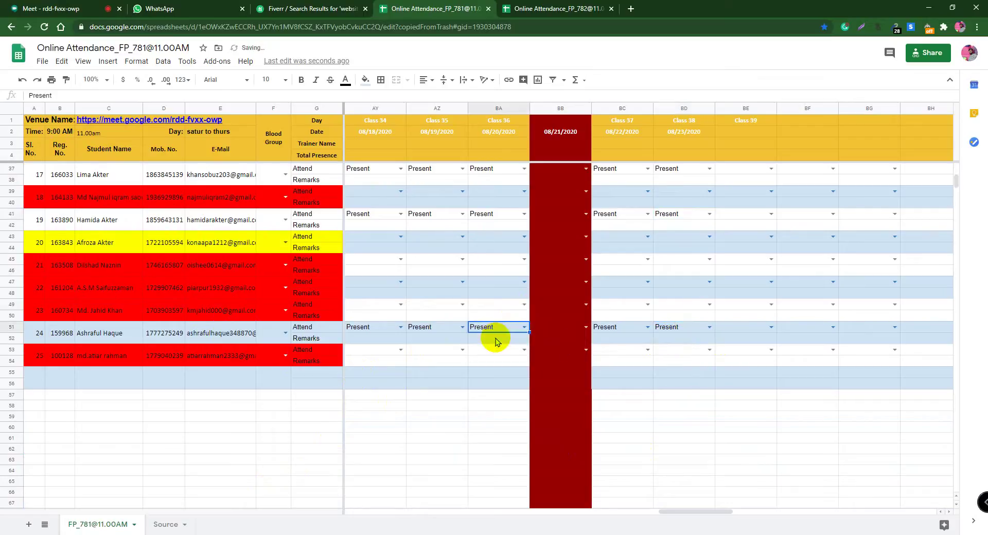
# Look over the FP_781 attendance rows once more and close both the FP_781 and FP_782 attendance sheets.
pyautogui.scroll(10, 496, 385)
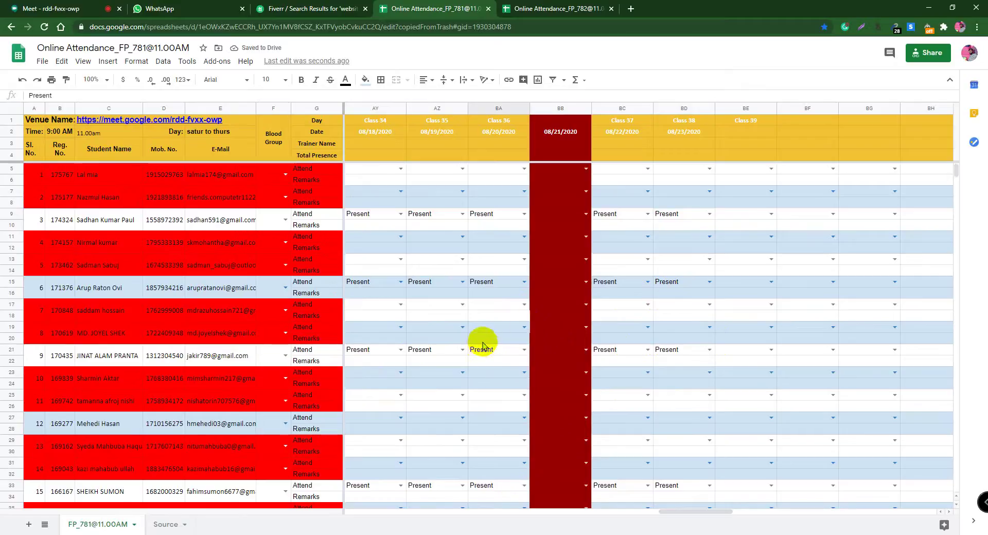
pyautogui.scroll(-20, 521, 289)
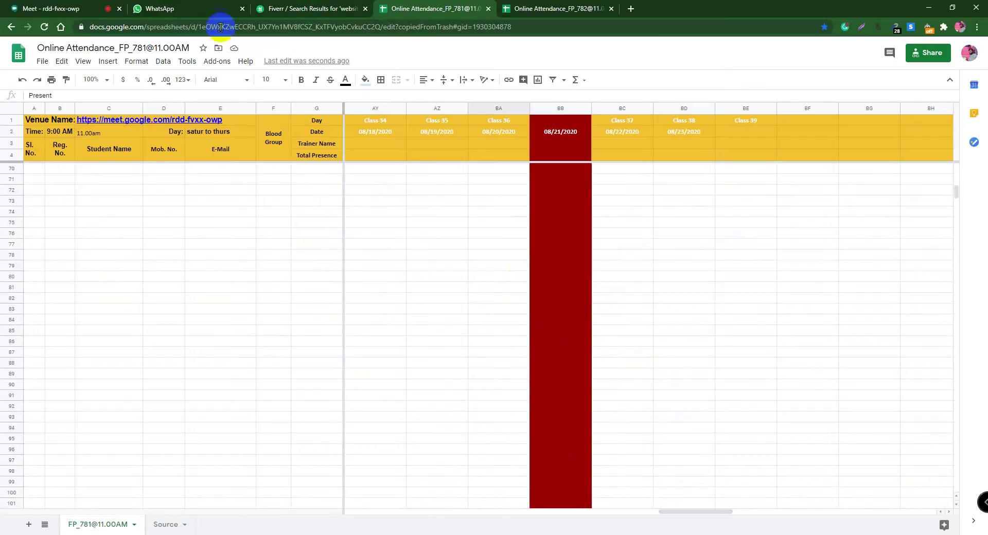
pyautogui.click(489, 9)
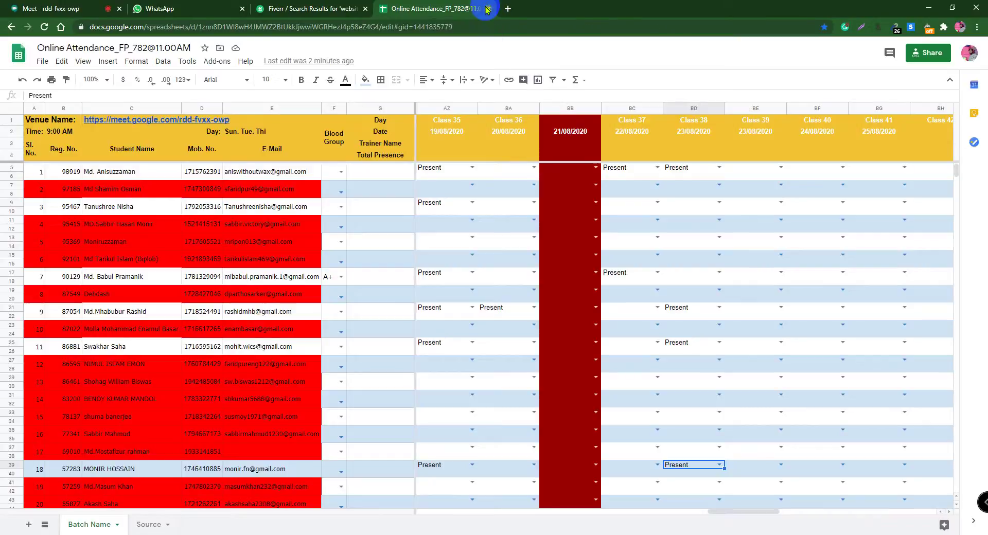
pyautogui.click(488, 8)
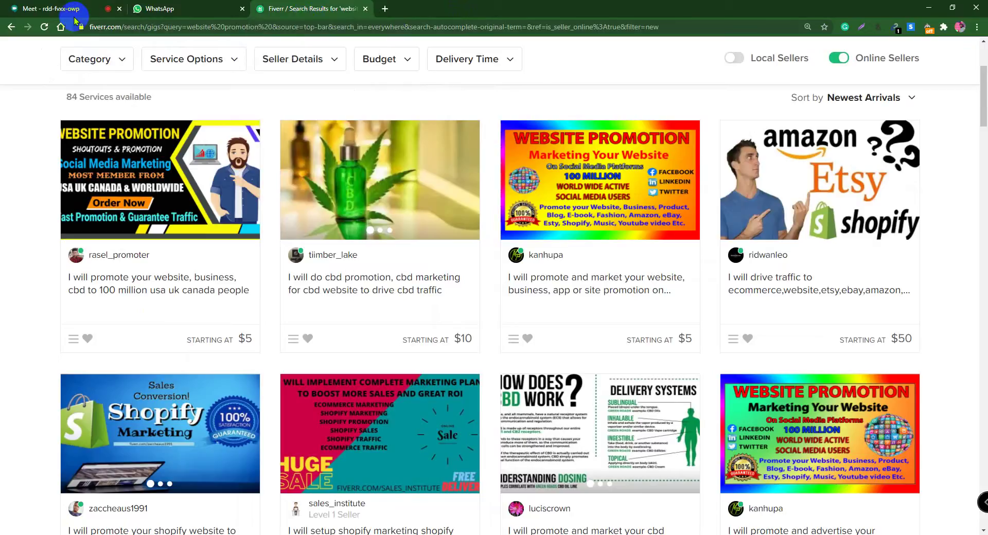
# Check the participants in the Google Meet call and switch back to the Fiverr website promotion search results.
pyautogui.click(49, 9)
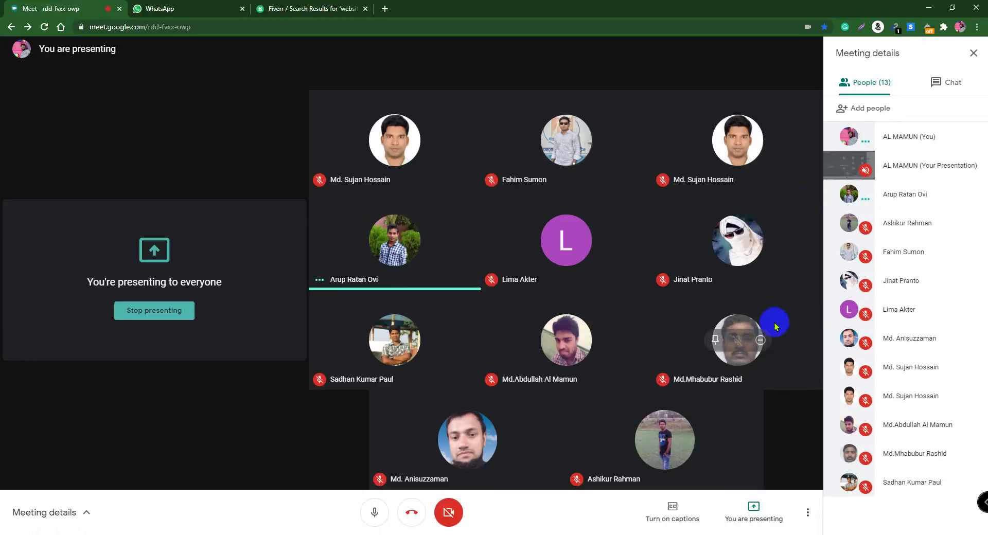
pyautogui.click(289, 7)
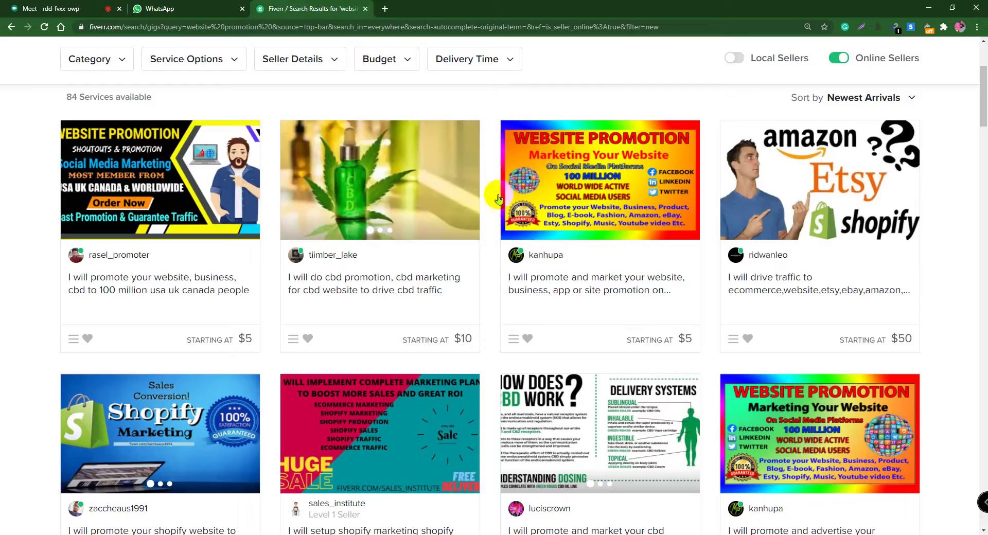